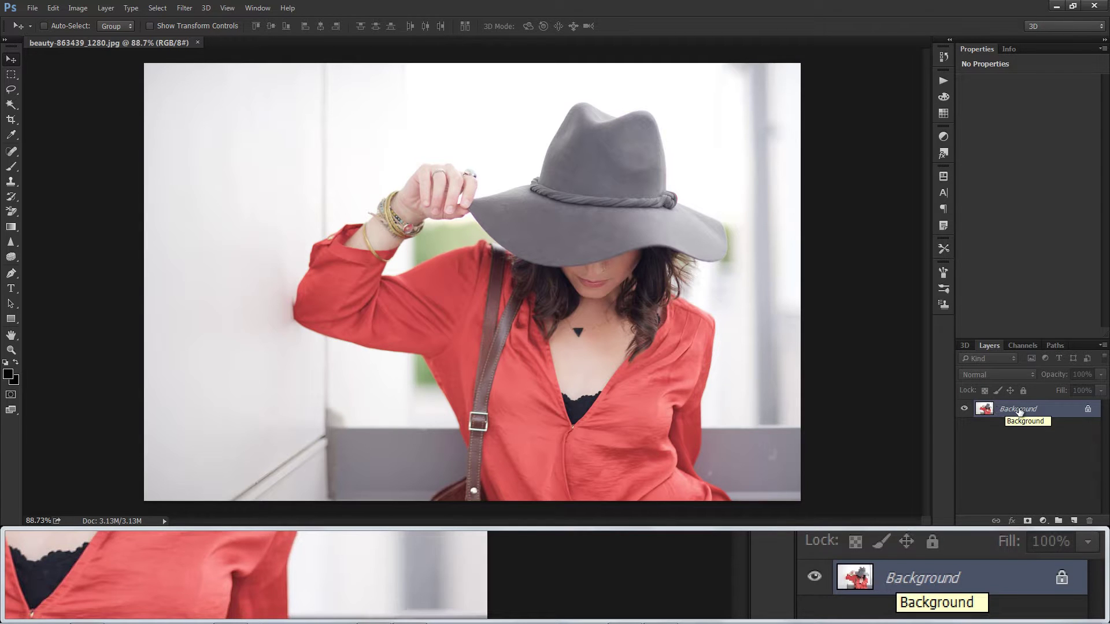
Create a Background copy layer and convert it into an embedded Smart Object.
{"action": "right_click", "coordinate": [1009, 408]}
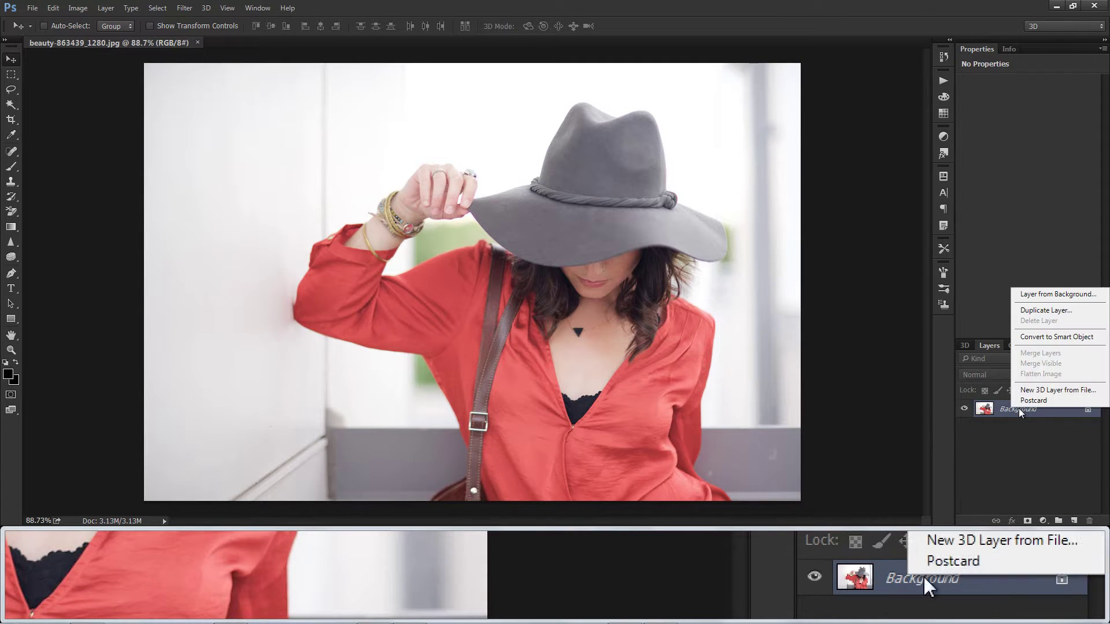
{"action": "left_click", "coordinate": [1035, 313]}
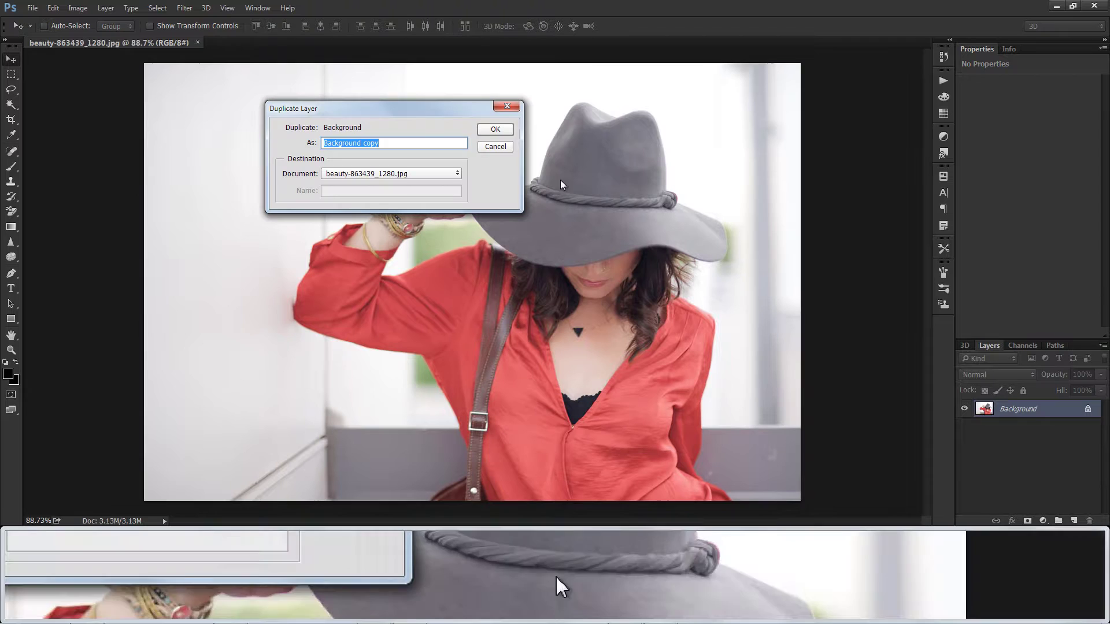
{"action": "left_click", "coordinate": [496, 129]}
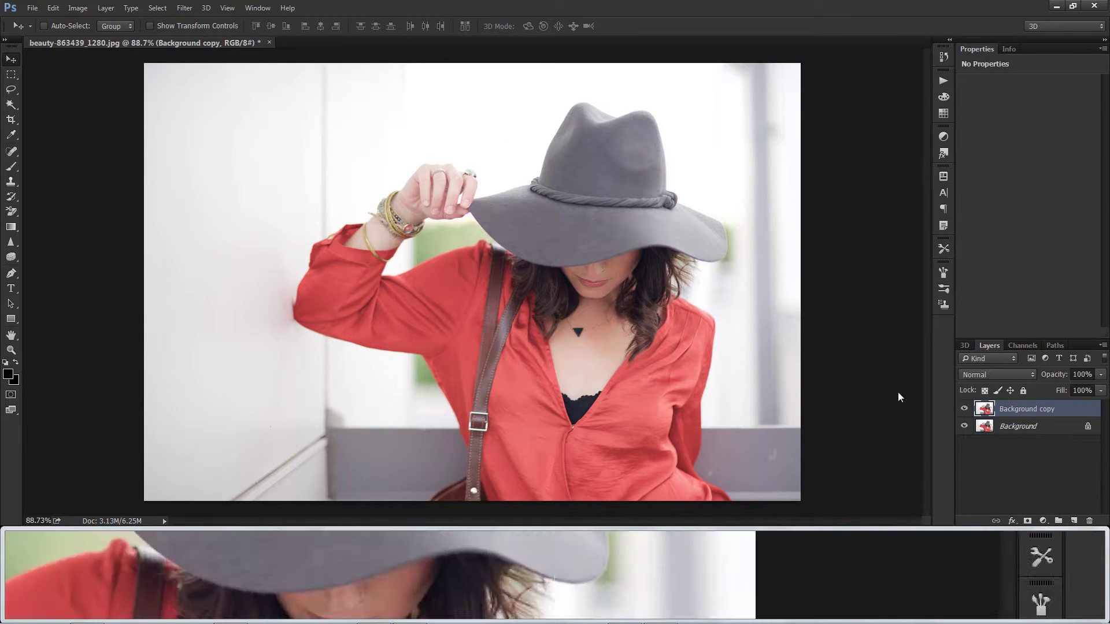
{"action": "right_click", "coordinate": [1006, 410]}
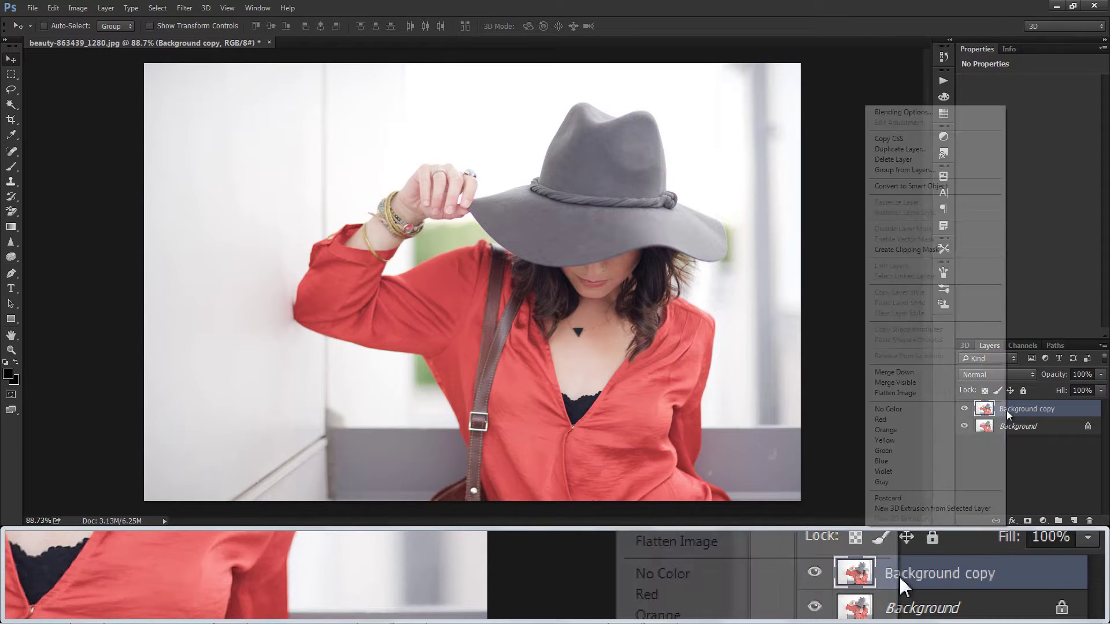
{"action": "left_click", "coordinate": [927, 191]}
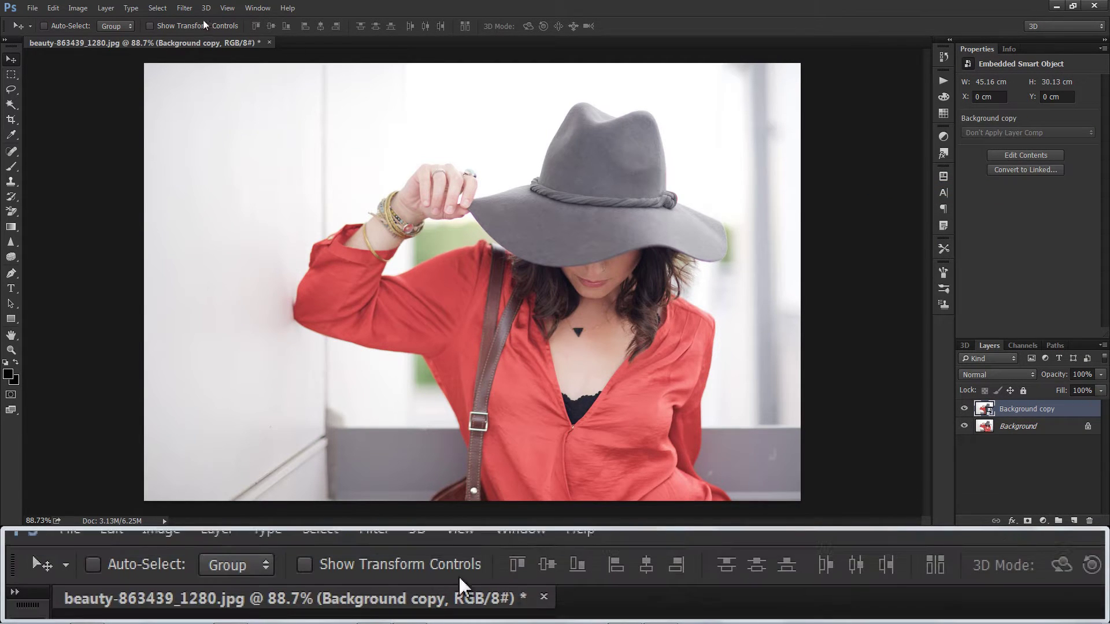
Apply a High Pass filter at radius 49.7 to Background copy and blend it in Overlay.
{"action": "left_click", "coordinate": [183, 8]}
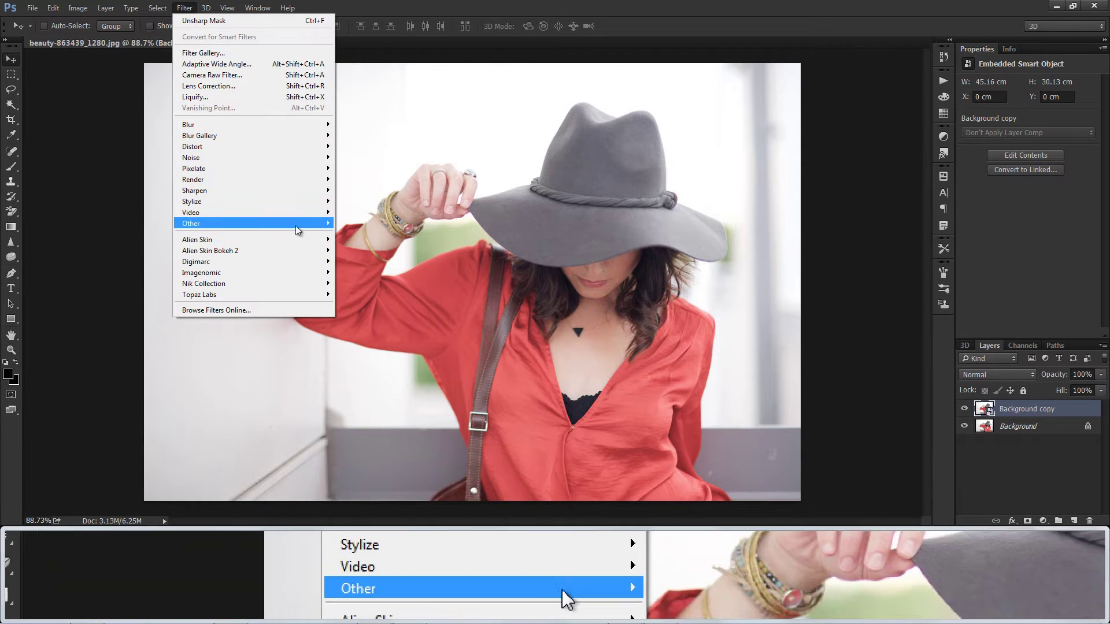
{"action": "mouse_move", "coordinate": [324, 225]}
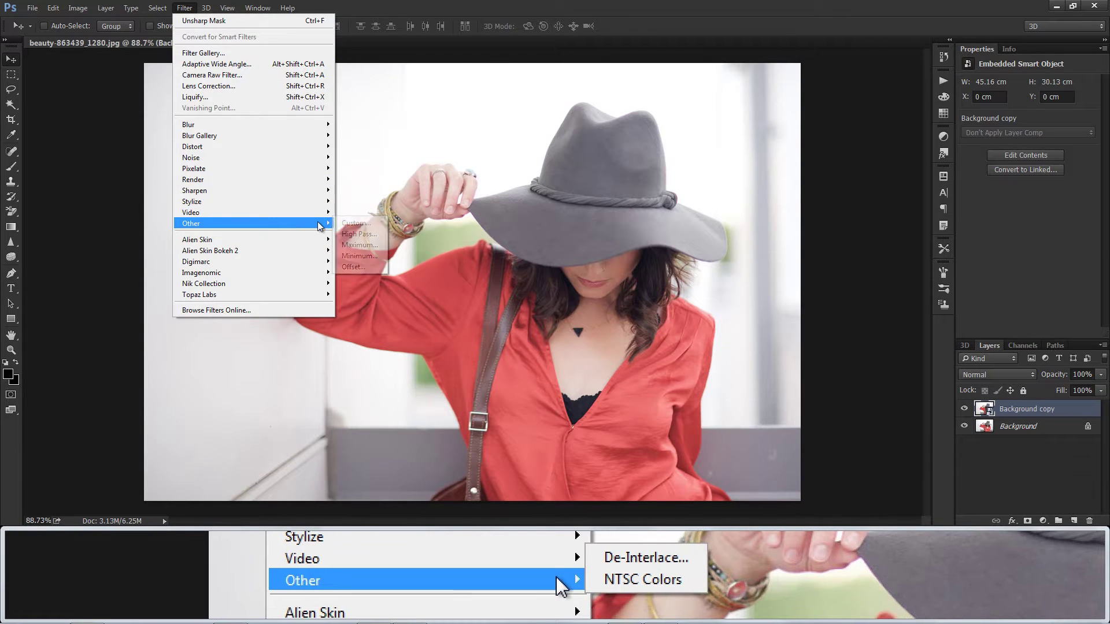
{"action": "left_click", "coordinate": [356, 234]}
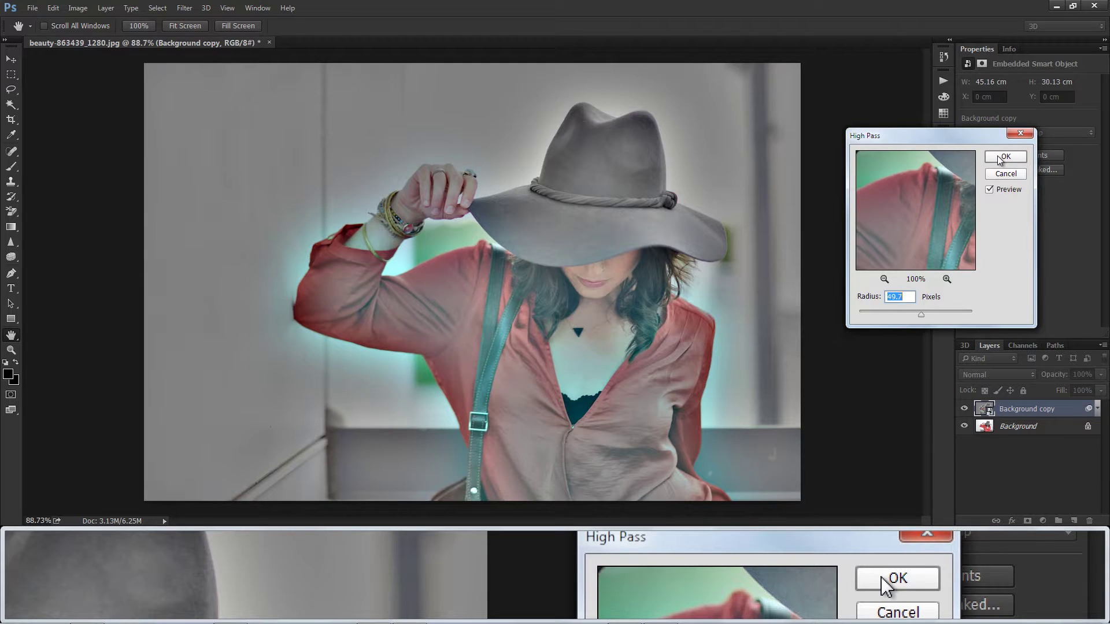
{"action": "left_click", "coordinate": [1004, 158]}
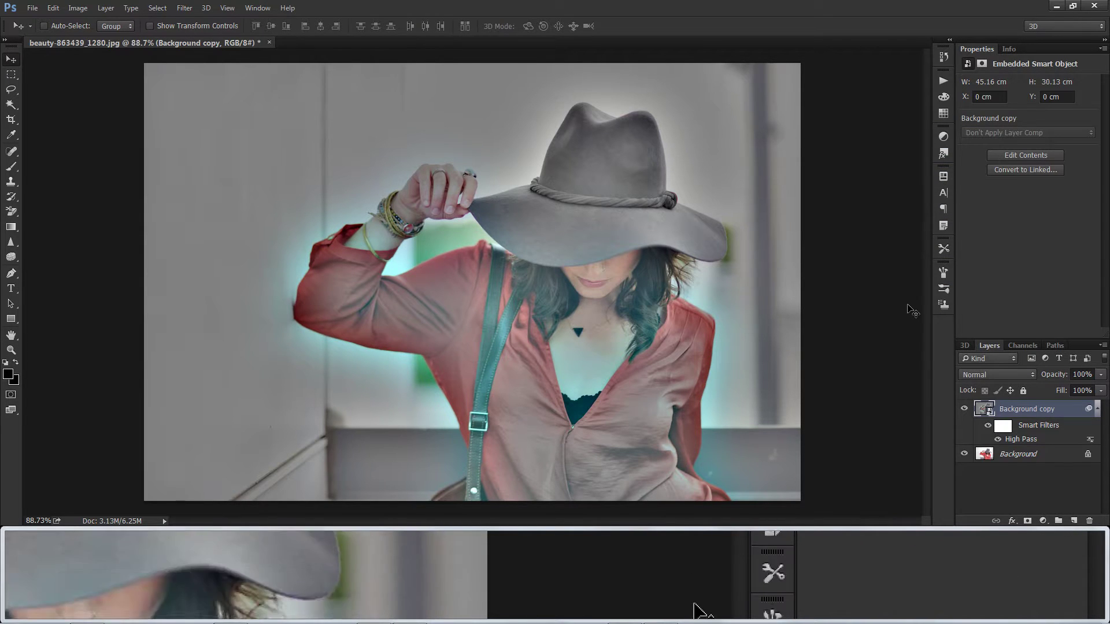
{"action": "left_click", "coordinate": [1004, 376]}
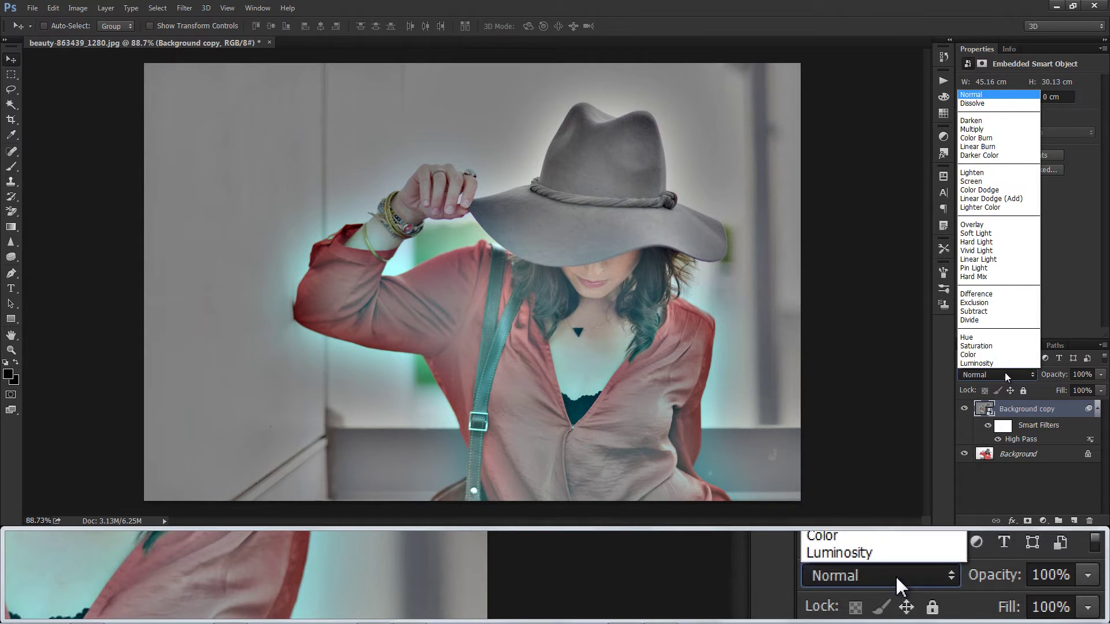
{"action": "left_click", "coordinate": [993, 224]}
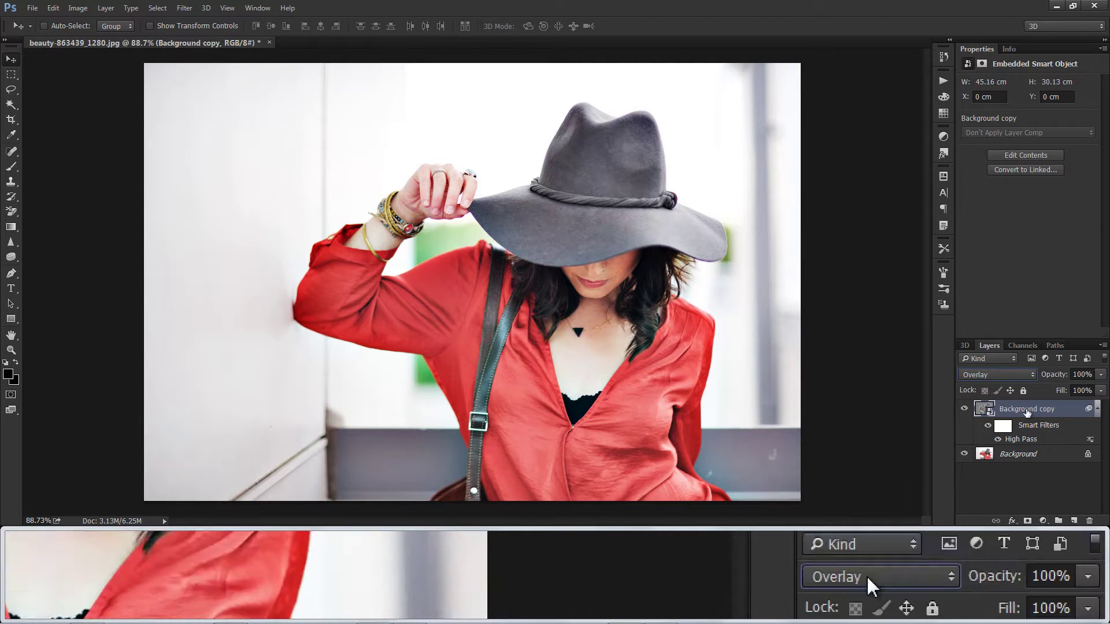
Add a Hue/Saturation adjustment layer with Saturation set to +6.
{"action": "left_click", "coordinate": [1043, 521]}
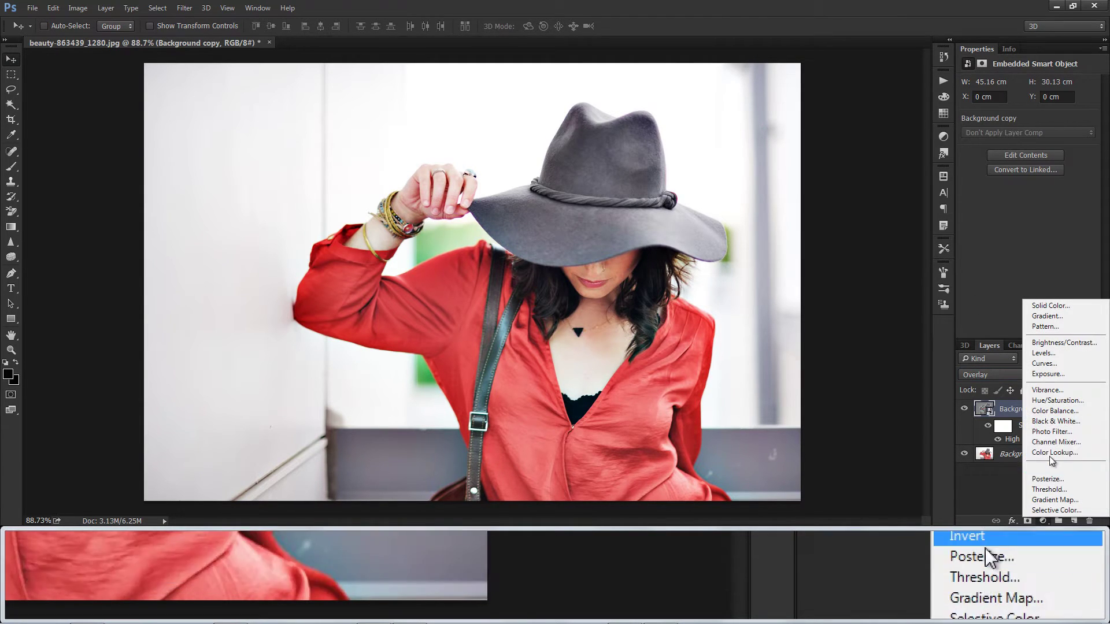
{"action": "left_click", "coordinate": [1045, 402]}
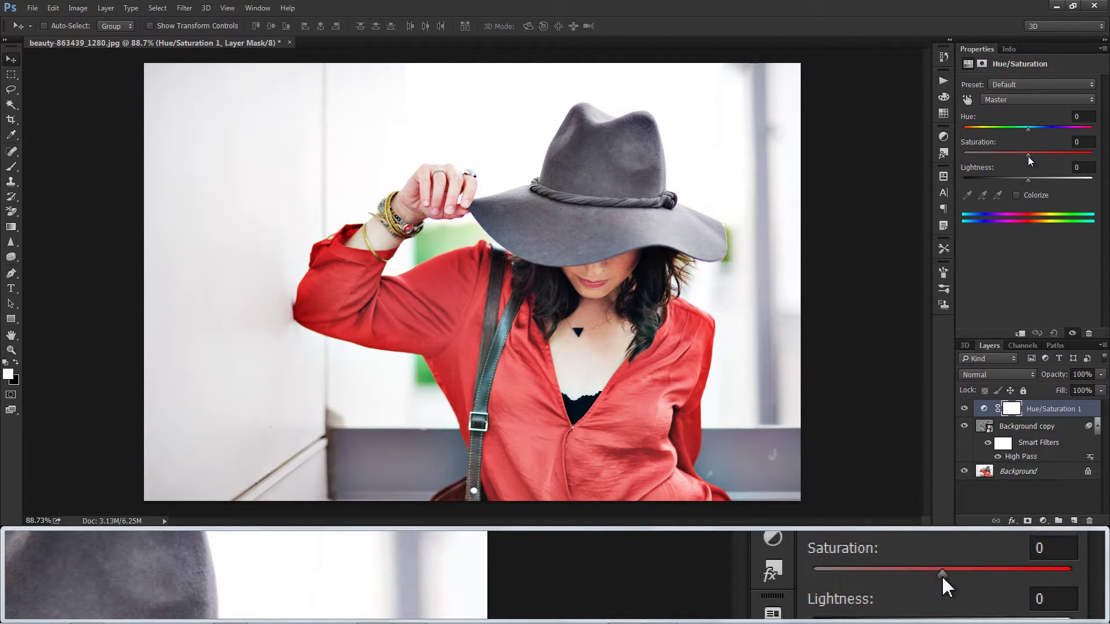
{"action": "left_click_drag", "start_coordinate": [1028, 155], "coordinate": [1030, 156]}
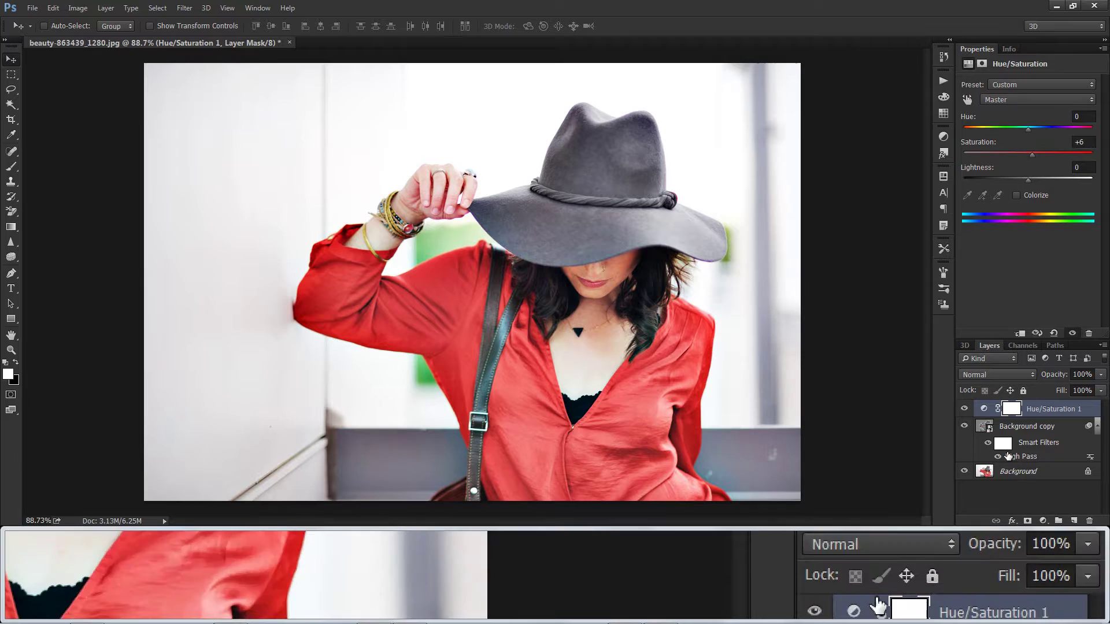
{"action": "left_click", "coordinate": [1041, 522]}
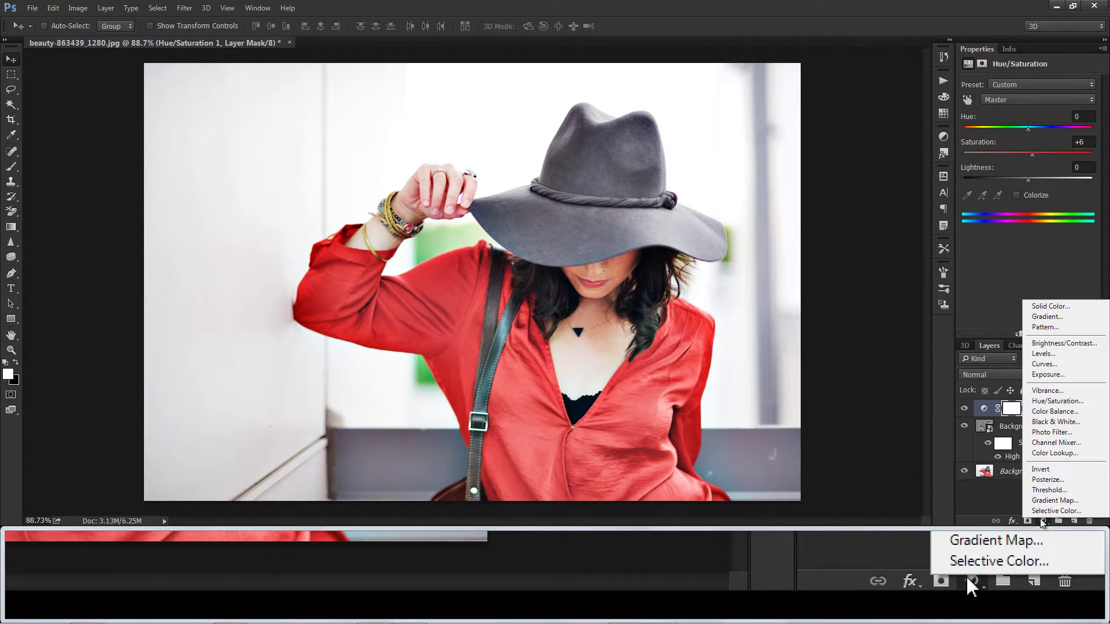
Add a Curves adjustment with an S-shaped contrast curve and lower its opacity to 53%.
{"action": "left_click", "coordinate": [1055, 365]}
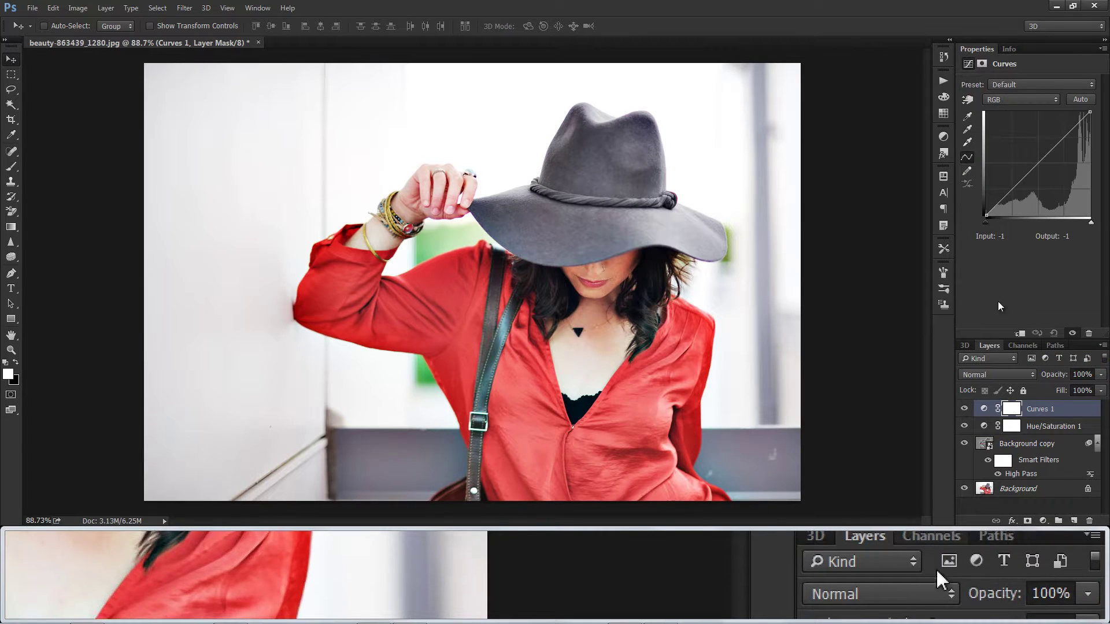
{"action": "left_click", "coordinate": [1011, 189]}
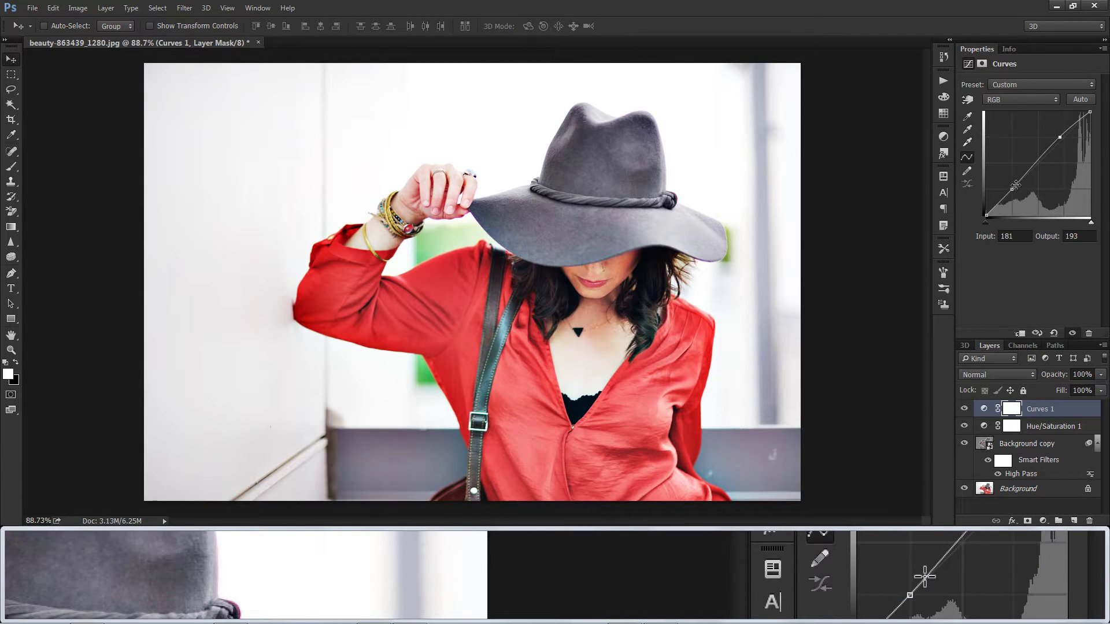
{"action": "left_click_drag", "start_coordinate": [1013, 192], "coordinate": [1017, 192]}
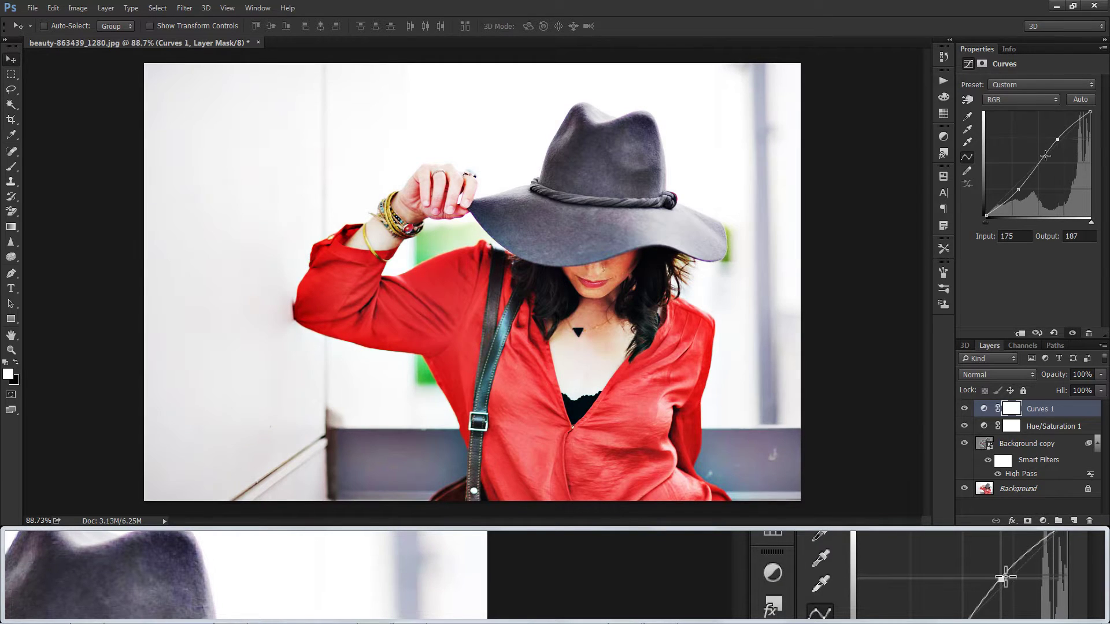
{"action": "left_click", "coordinate": [1018, 192]}
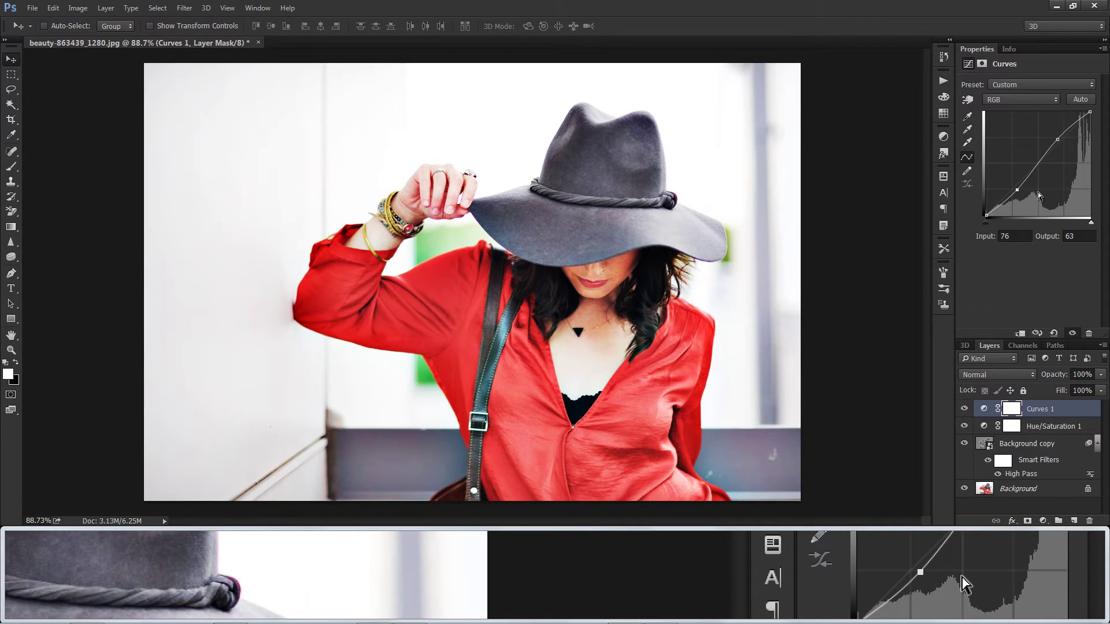
{"action": "left_click", "coordinate": [1100, 375]}
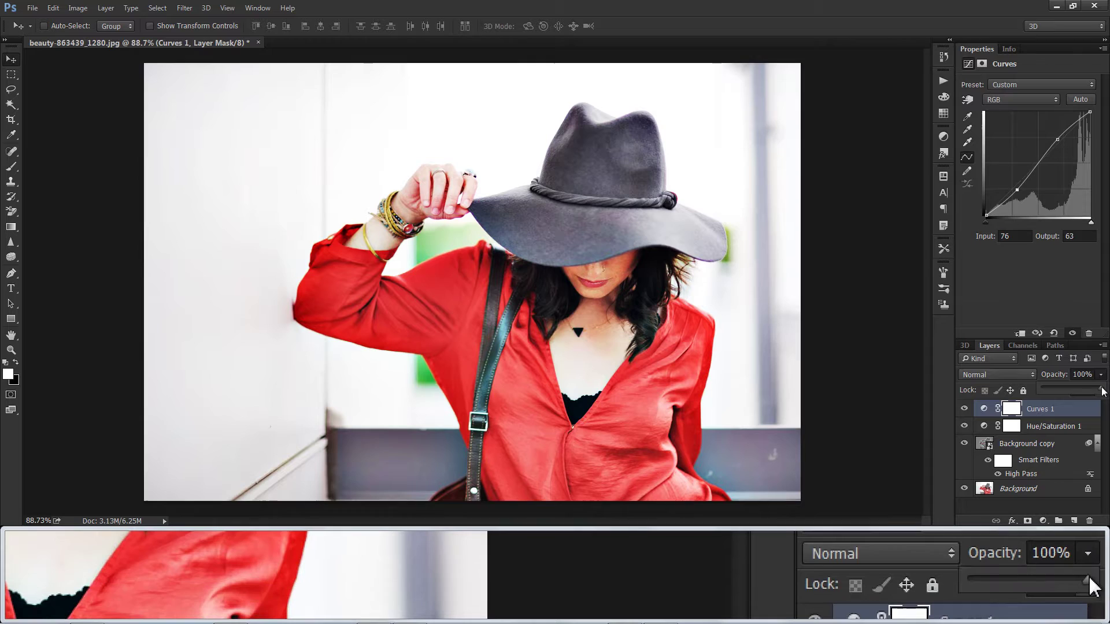
{"action": "left_click_drag", "start_coordinate": [1100, 388], "coordinate": [1073, 387]}
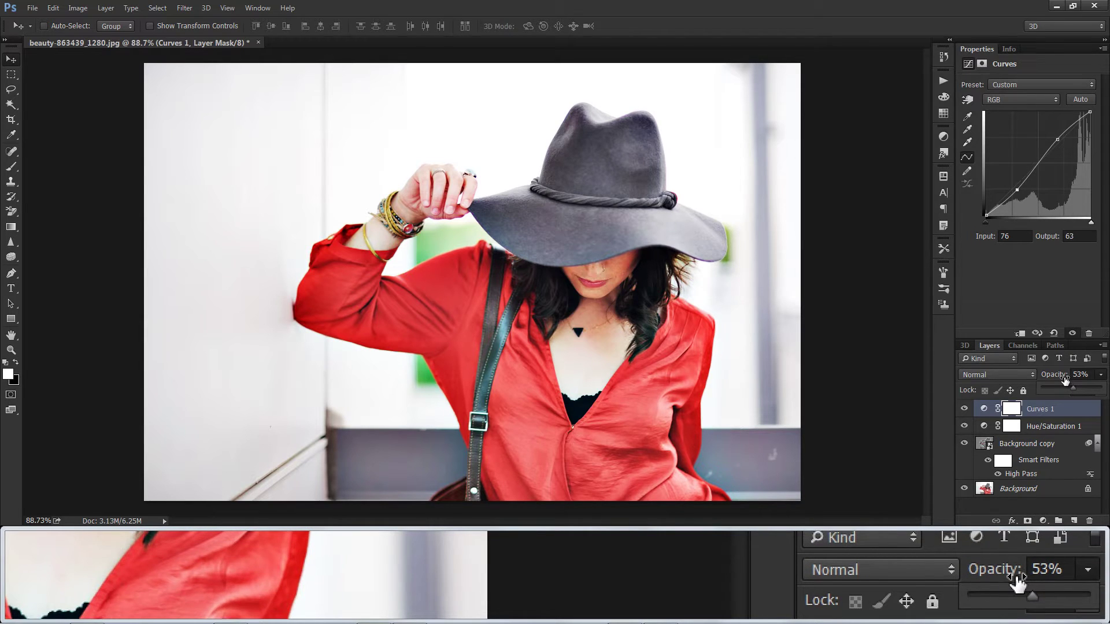
Duplicate the Background copy layer to create Background copy 2.
{"action": "left_click", "coordinate": [1030, 446]}
{"action": "right_click", "coordinate": [1028, 445]}
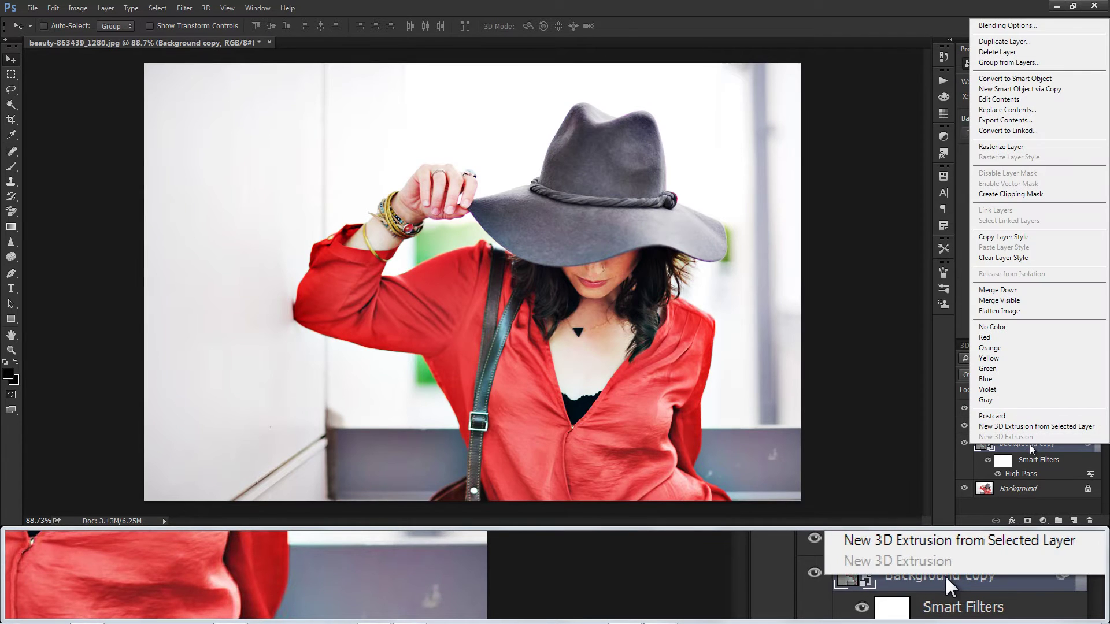
{"action": "left_click", "coordinate": [1011, 44]}
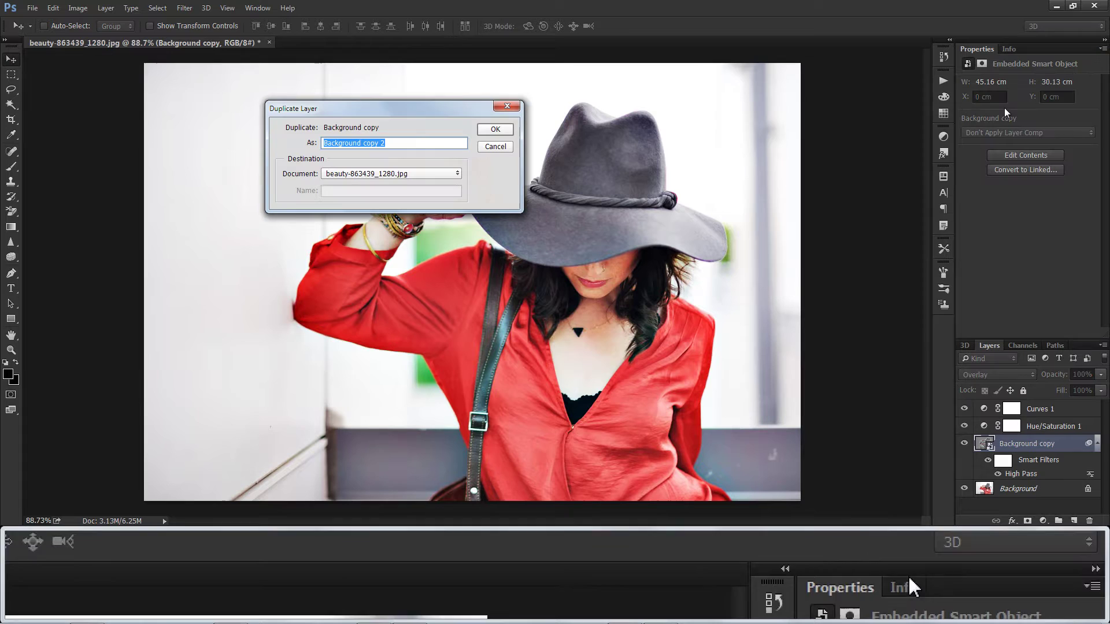
{"action": "left_click", "coordinate": [495, 130]}
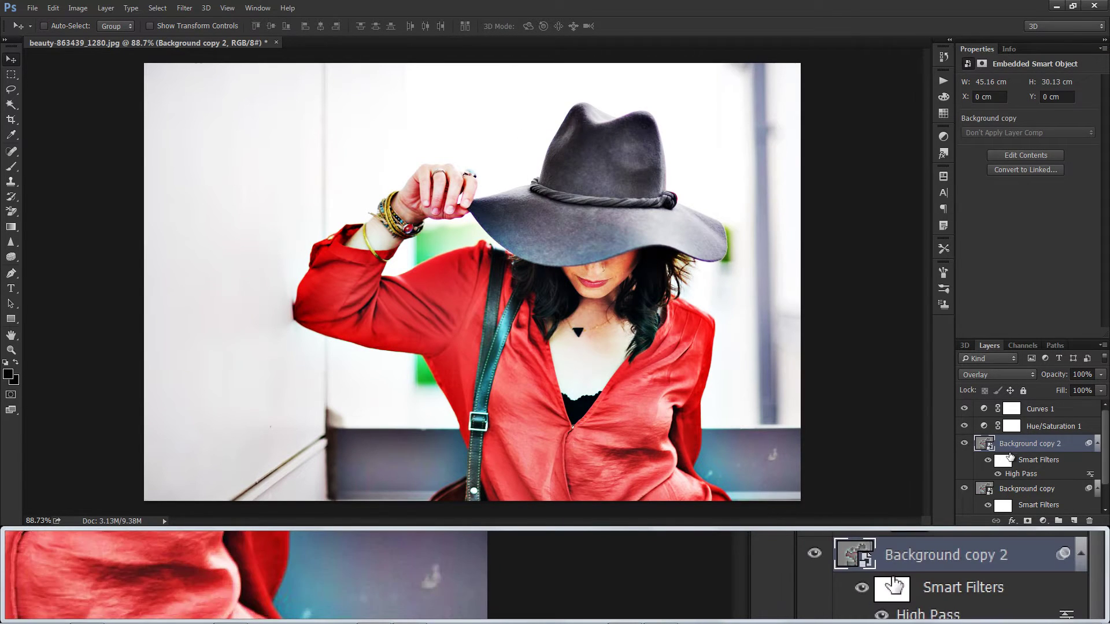
Move Background copy 2 to the top of the stack at 25% opacity.
{"action": "left_click_drag", "start_coordinate": [1015, 448], "coordinate": [1008, 402]}
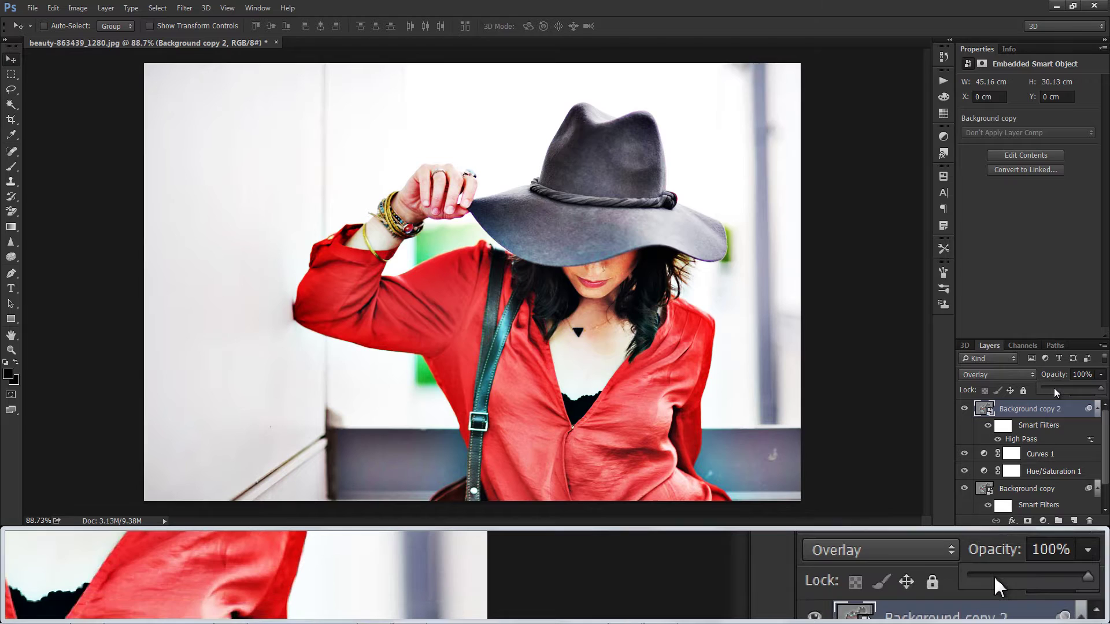
{"action": "left_click", "coordinate": [1060, 387]}
{"action": "left_click_drag", "start_coordinate": [1060, 387], "coordinate": [1057, 389]}
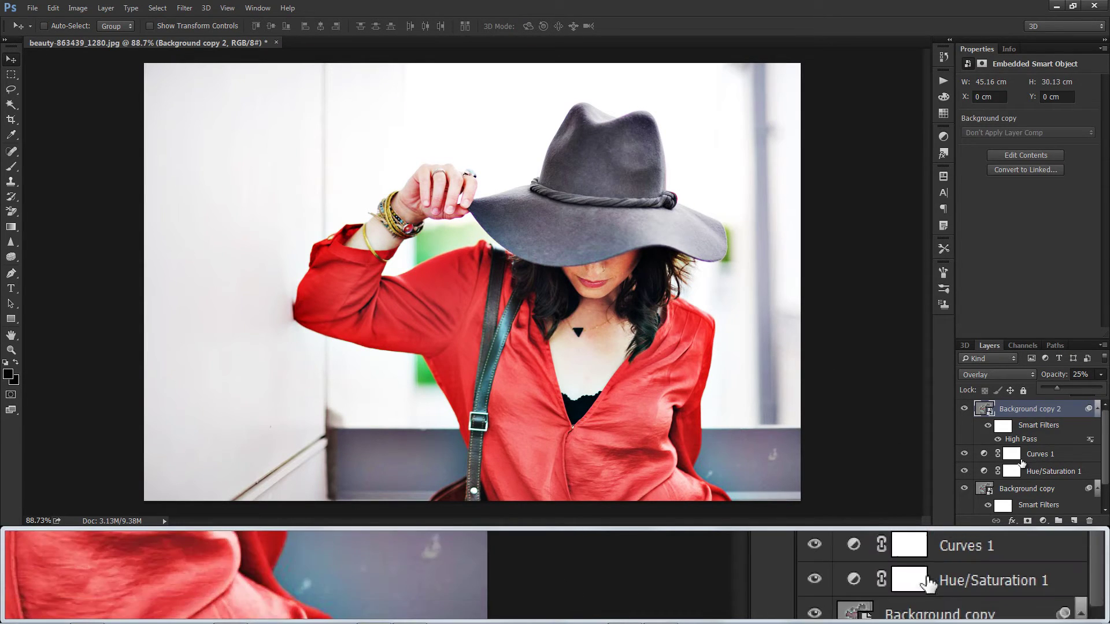
{"action": "scroll", "coordinate": [1022, 466], "scroll_direction": "down", "scroll_amount": 1}
Duplicate the Background layer to make Background copy 3.
{"action": "left_click", "coordinate": [1018, 506]}
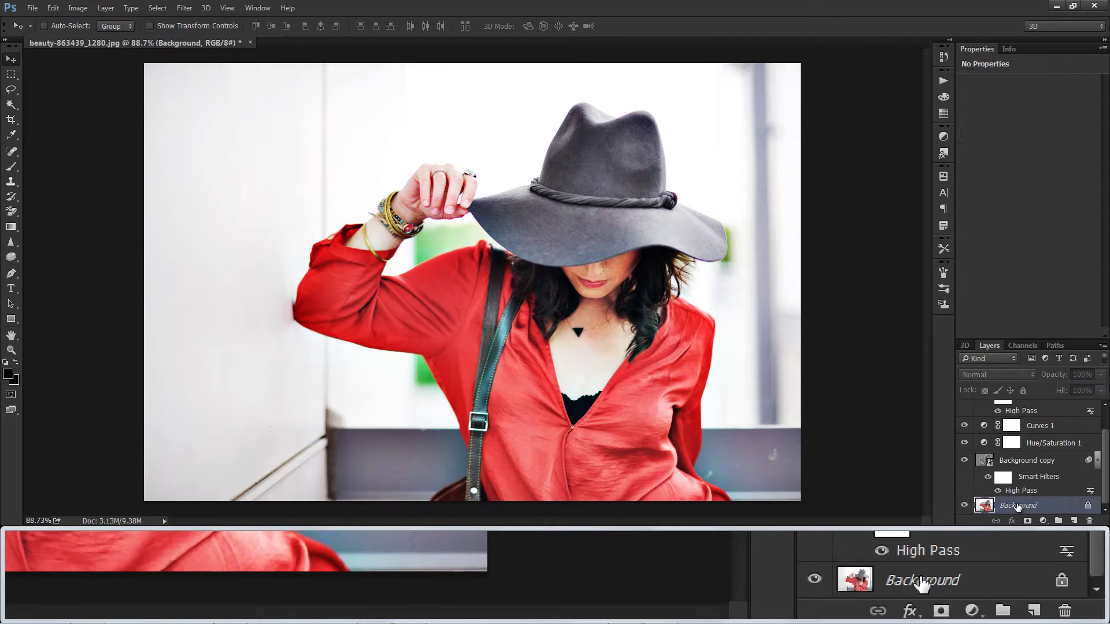
{"action": "right_click", "coordinate": [1018, 504]}
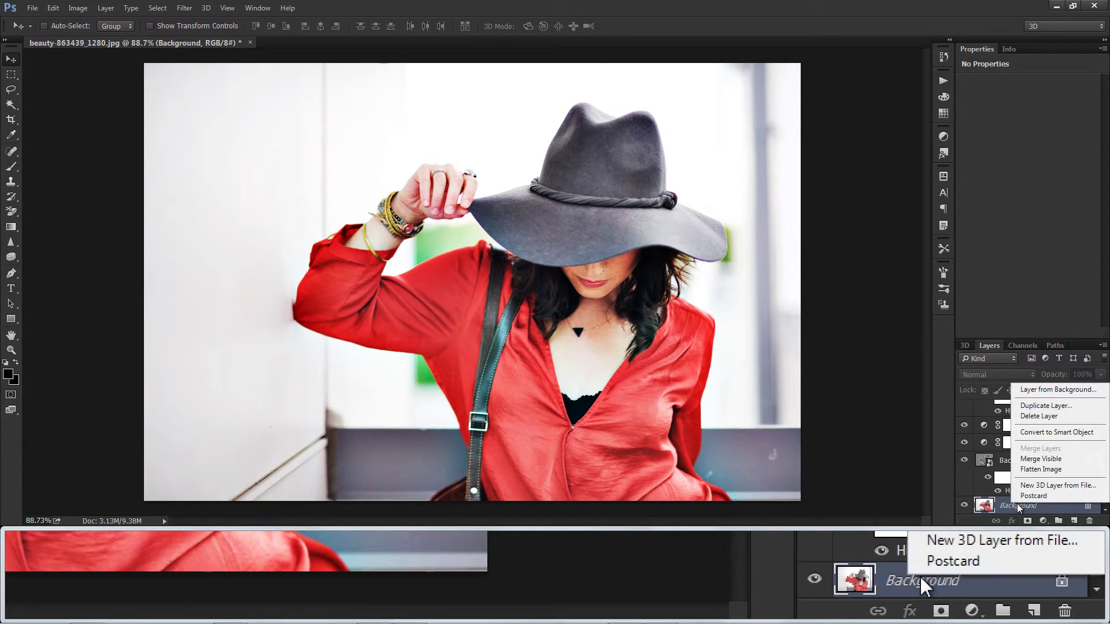
{"action": "left_click", "coordinate": [1039, 407]}
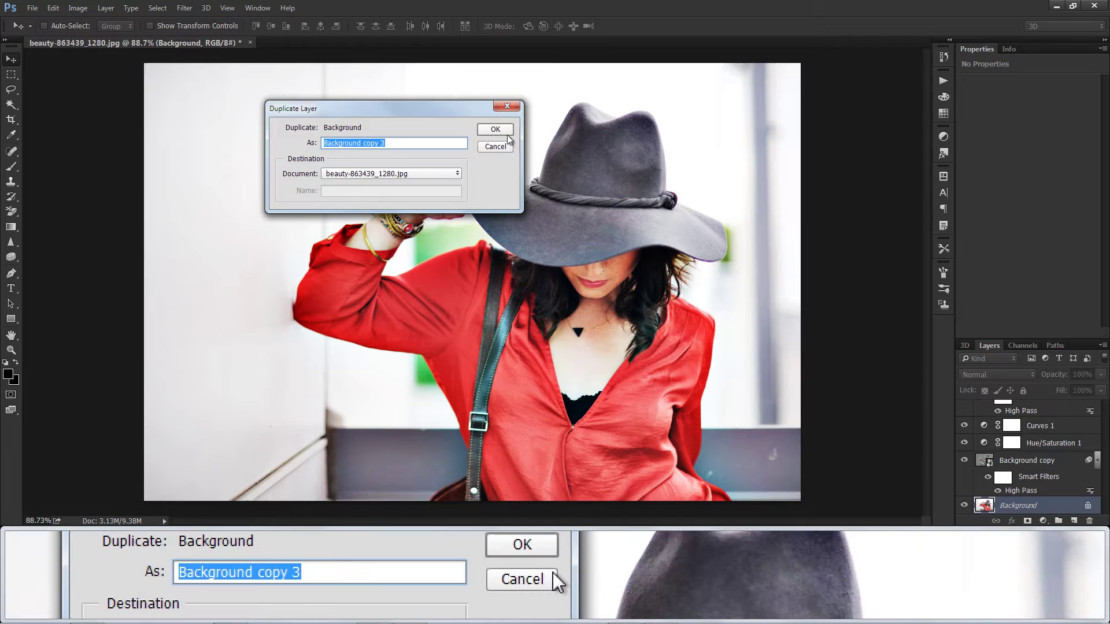
{"action": "left_click", "coordinate": [507, 135]}
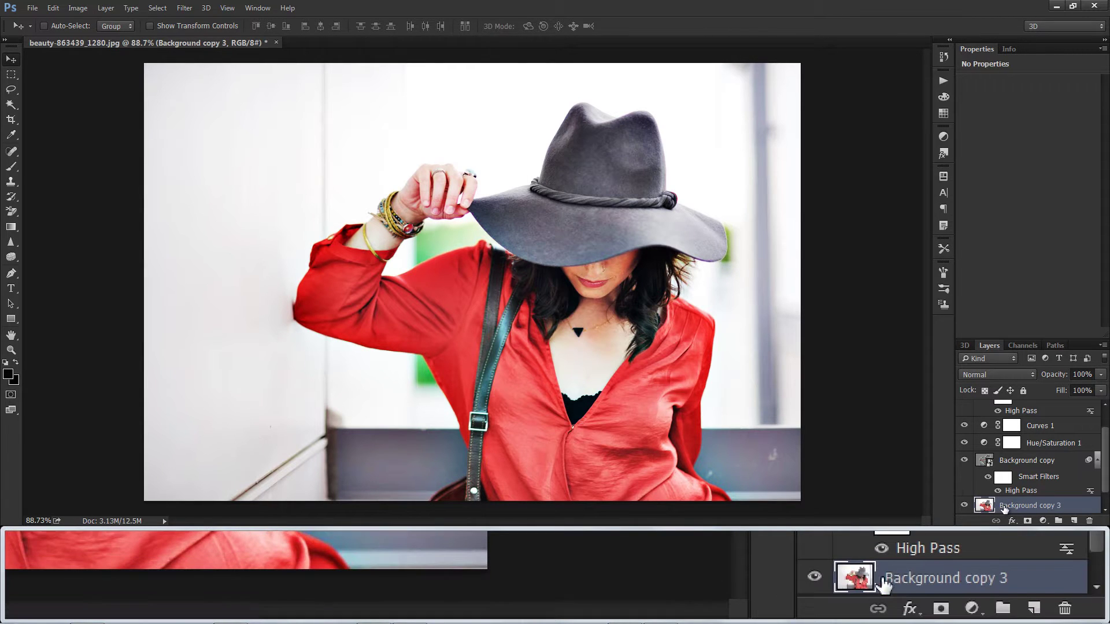
Move Background copy 3 to the top of the stack and convert it to a smart object.
{"action": "left_click_drag", "start_coordinate": [1006, 507], "coordinate": [1012, 383]}
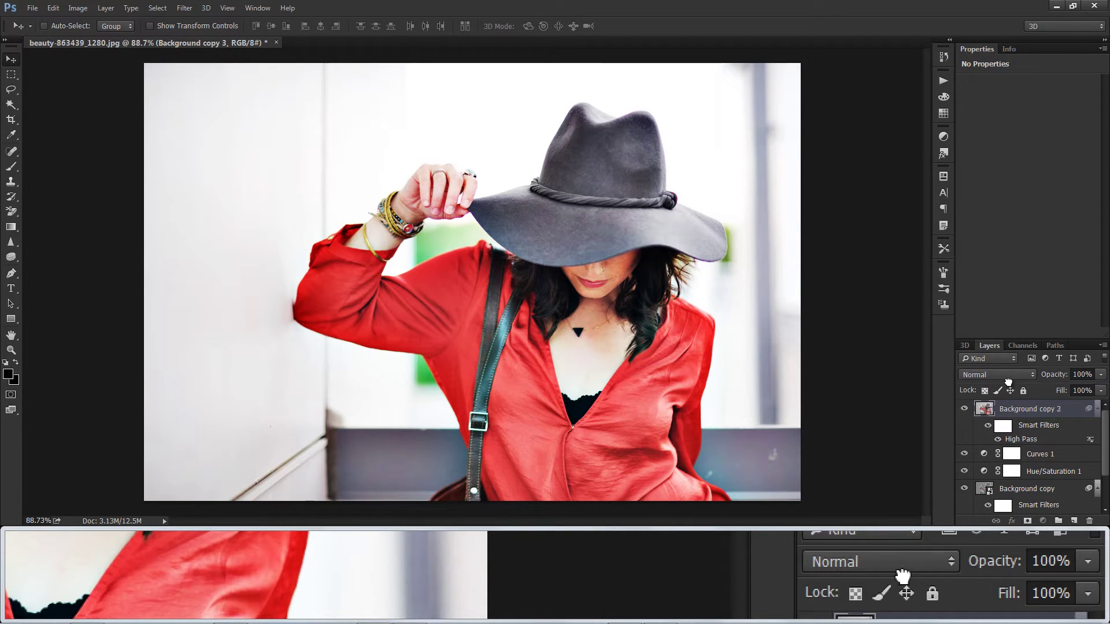
{"action": "left_click_drag", "start_coordinate": [1009, 382], "coordinate": [1009, 386]}
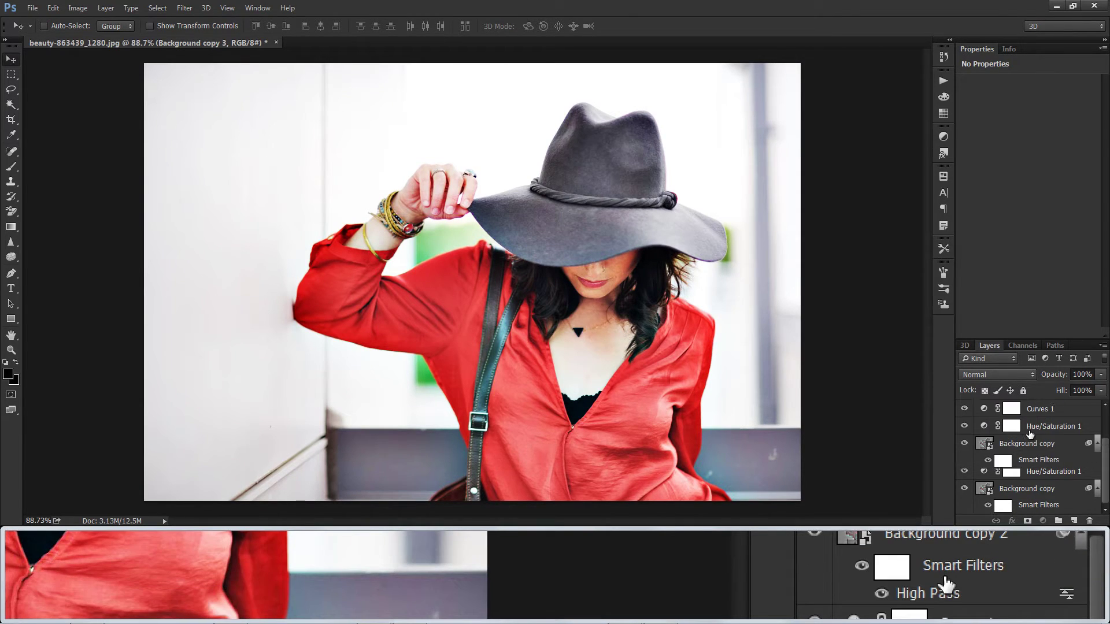
{"action": "left_click_drag", "start_coordinate": [1009, 489], "coordinate": [1027, 407]}
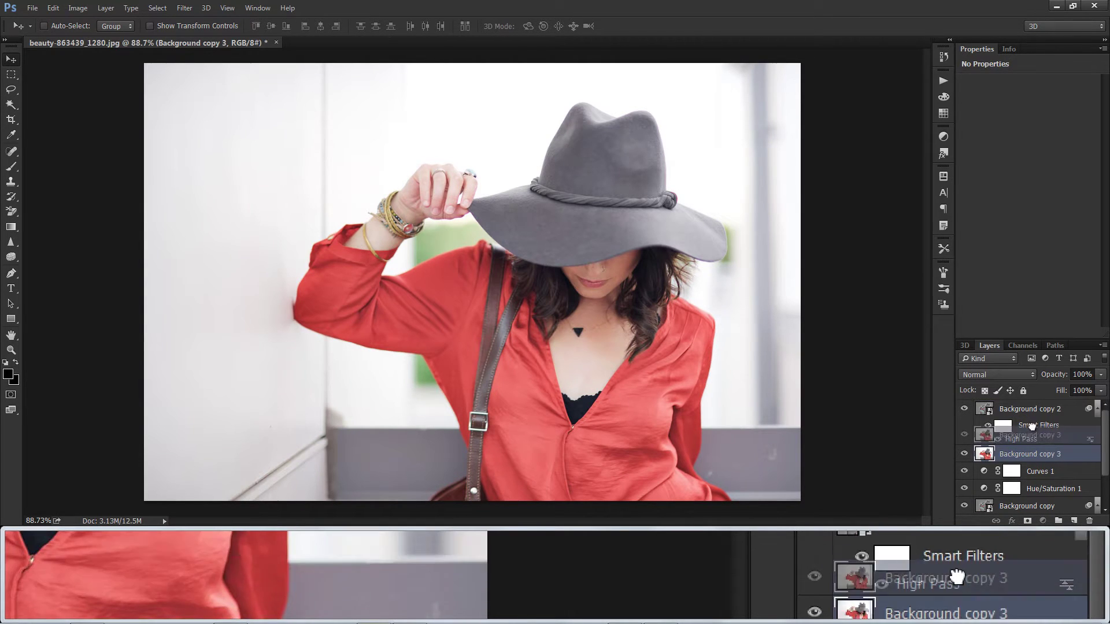
{"action": "key", "text": "ctrl+bracketright"}
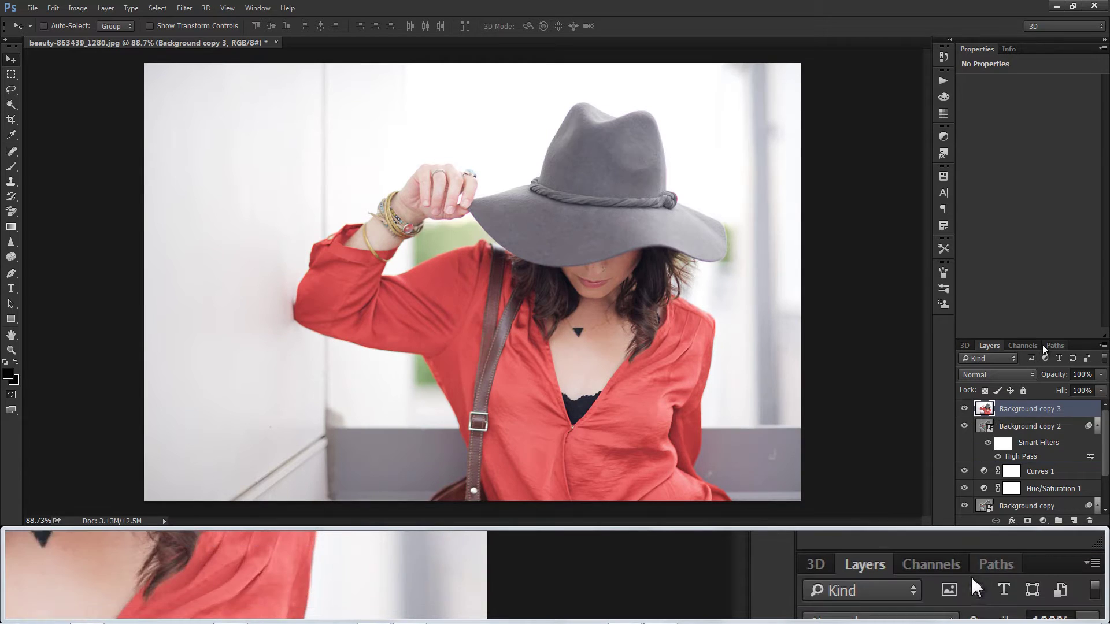
{"action": "left_click_drag", "start_coordinate": [1034, 340], "coordinate": [1026, 293]}
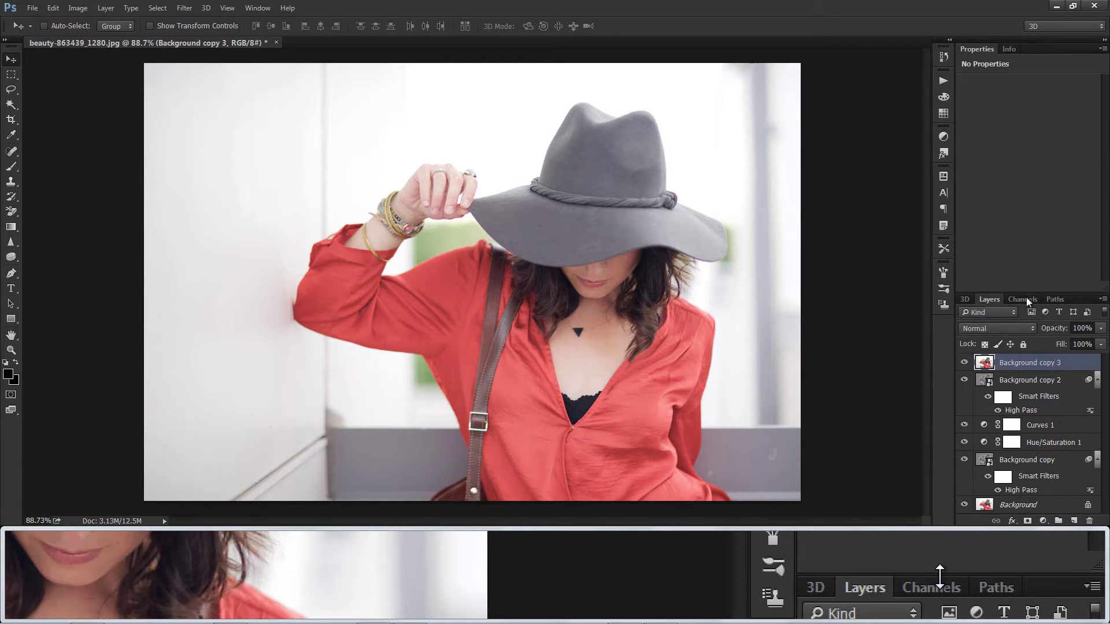
{"action": "right_click", "coordinate": [1020, 362]}
{"action": "left_click", "coordinate": [948, 186]}
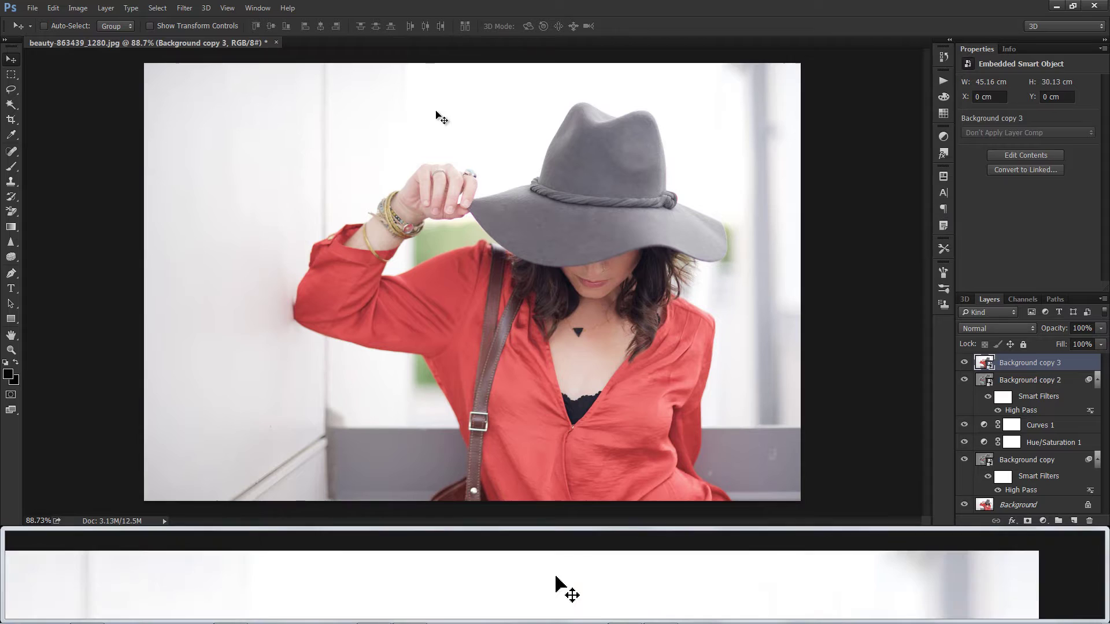
Apply Unsharp Mask to Background copy 3: Amount 24%, Radius 1000 px, Threshold 9 levels.
{"action": "left_click", "coordinate": [183, 10]}
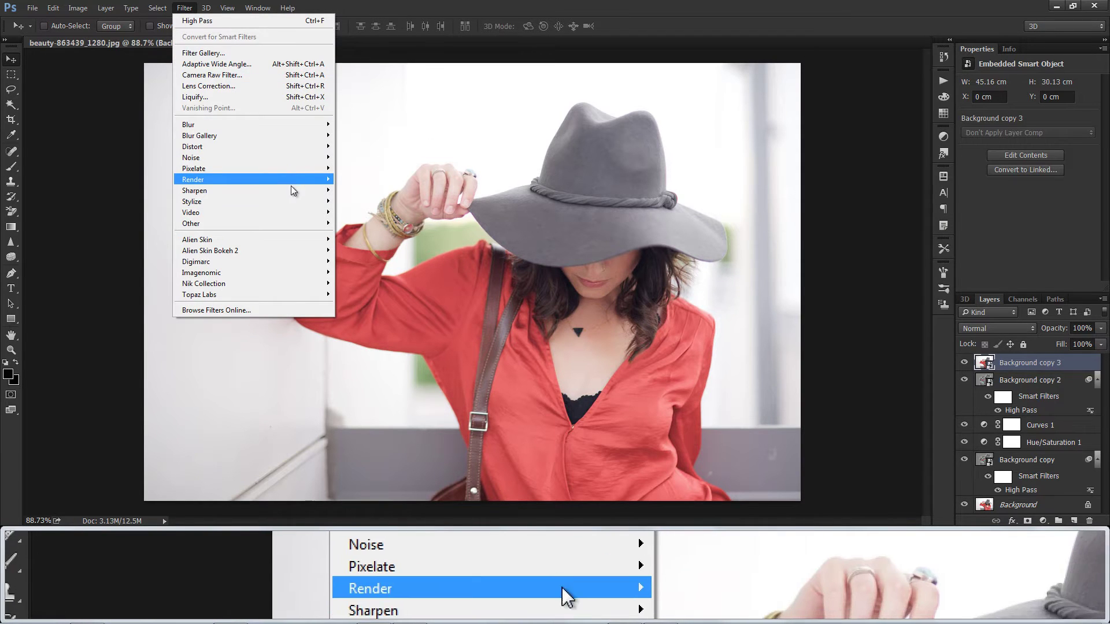
{"action": "mouse_move", "coordinate": [297, 190]}
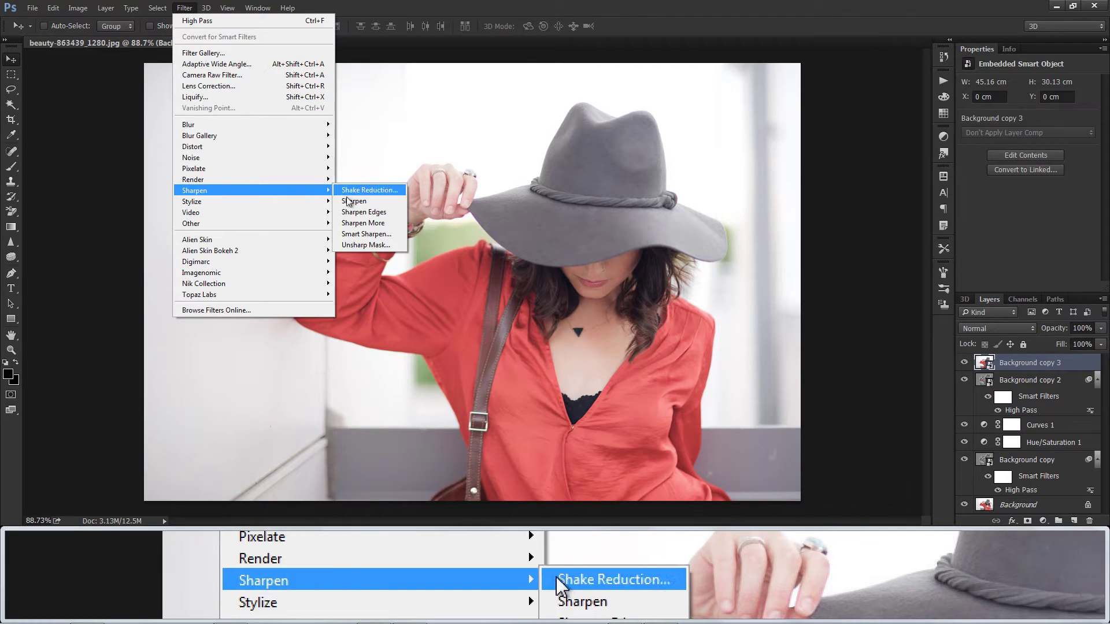
{"action": "left_click", "coordinate": [358, 245]}
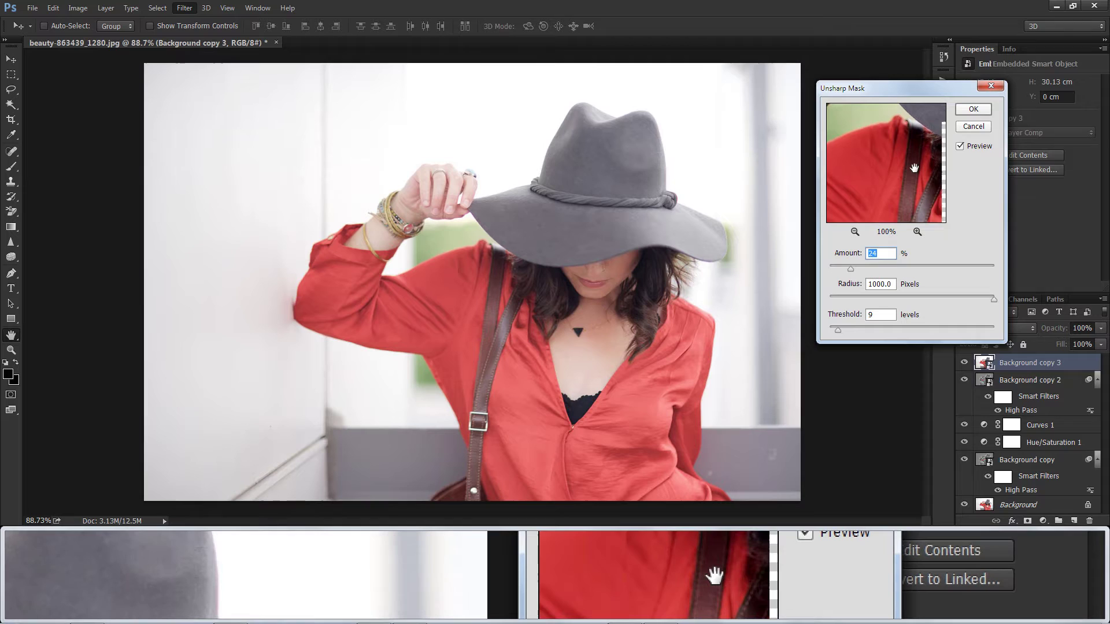
{"action": "left_click_drag", "start_coordinate": [915, 165], "coordinate": [899, 231]}
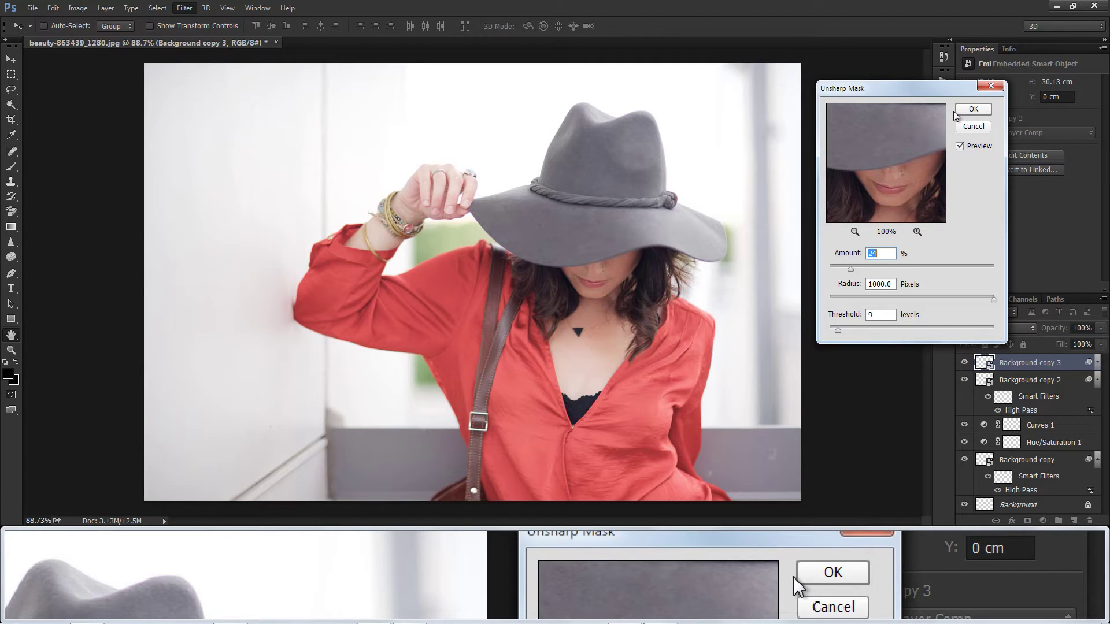
{"action": "left_click", "coordinate": [957, 112]}
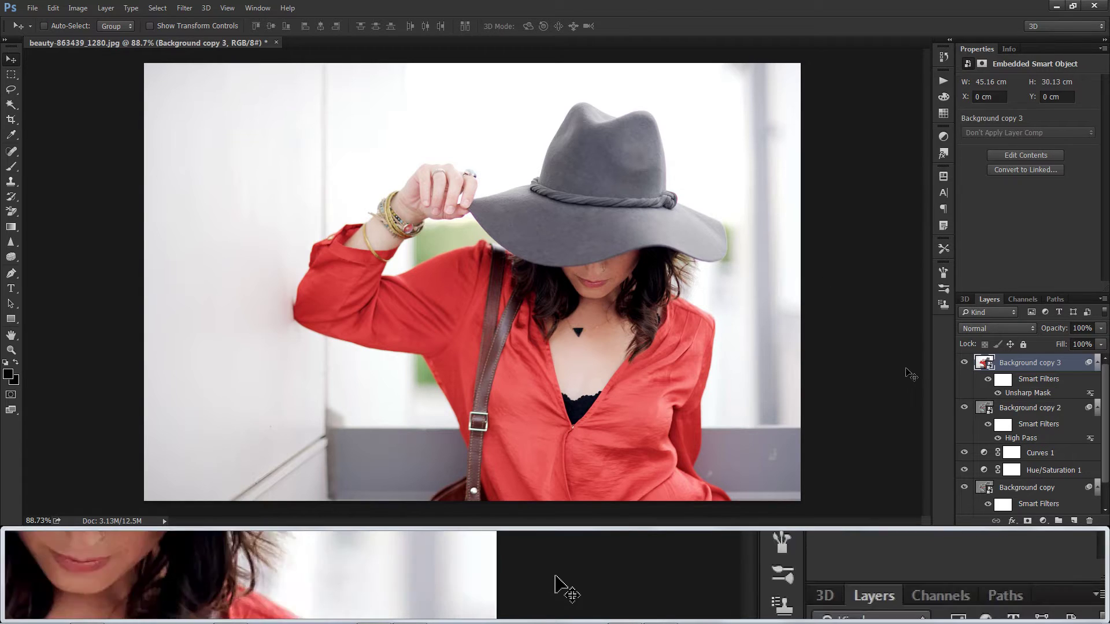
Set Background copy 3 to Soft Light blending at 49% opacity.
{"action": "left_click", "coordinate": [1001, 328]}
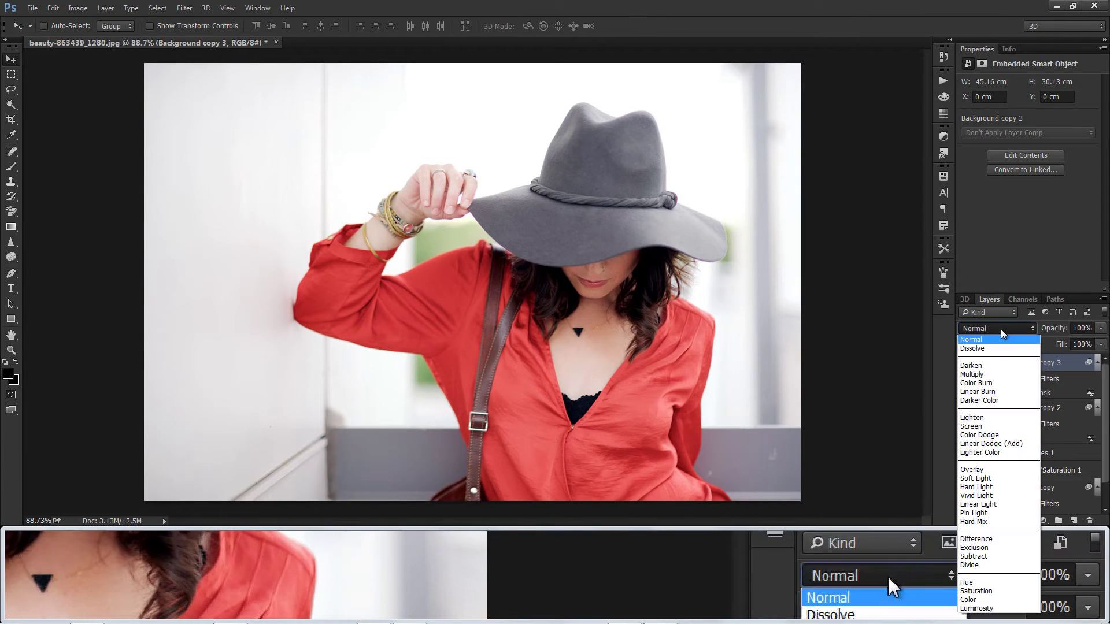
{"action": "left_click", "coordinate": [977, 478]}
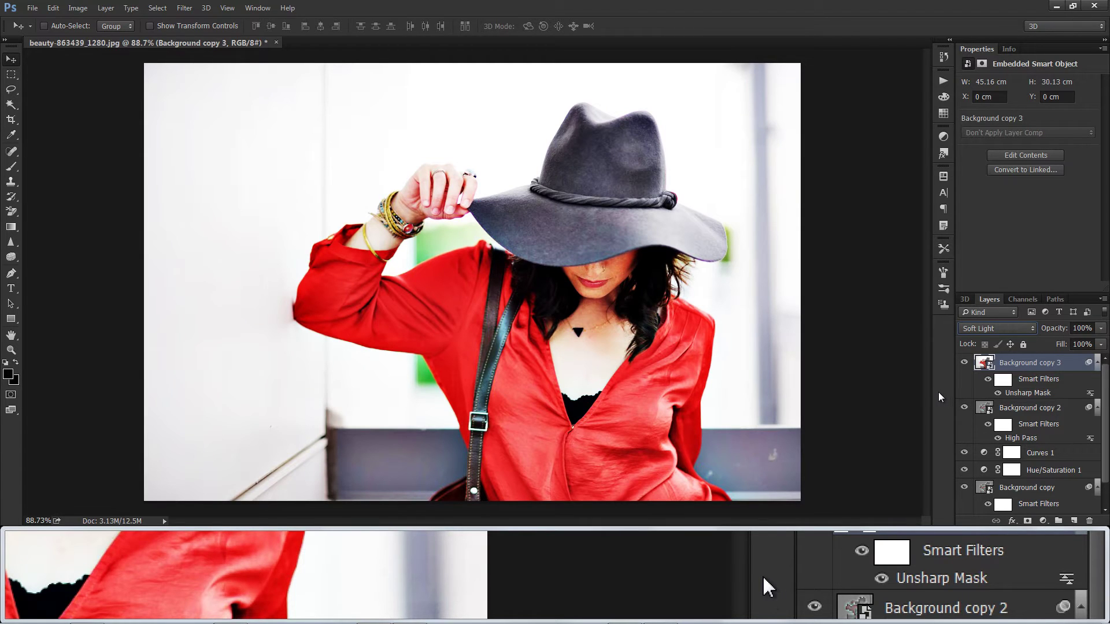
{"action": "left_click", "coordinate": [1098, 330]}
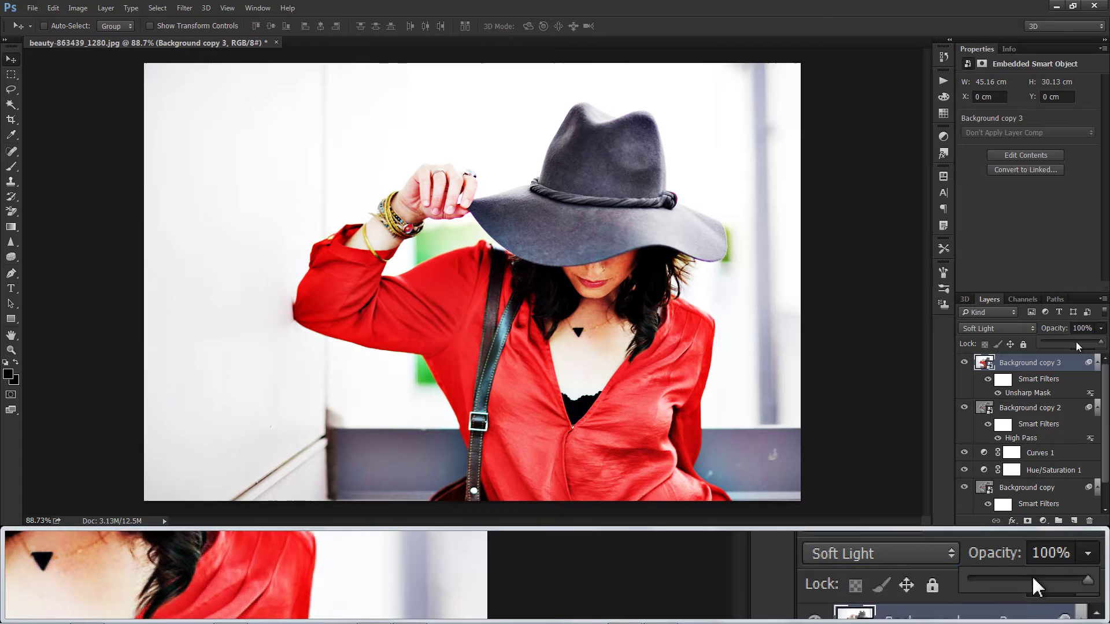
{"action": "left_click_drag", "start_coordinate": [1094, 348], "coordinate": [1070, 349]}
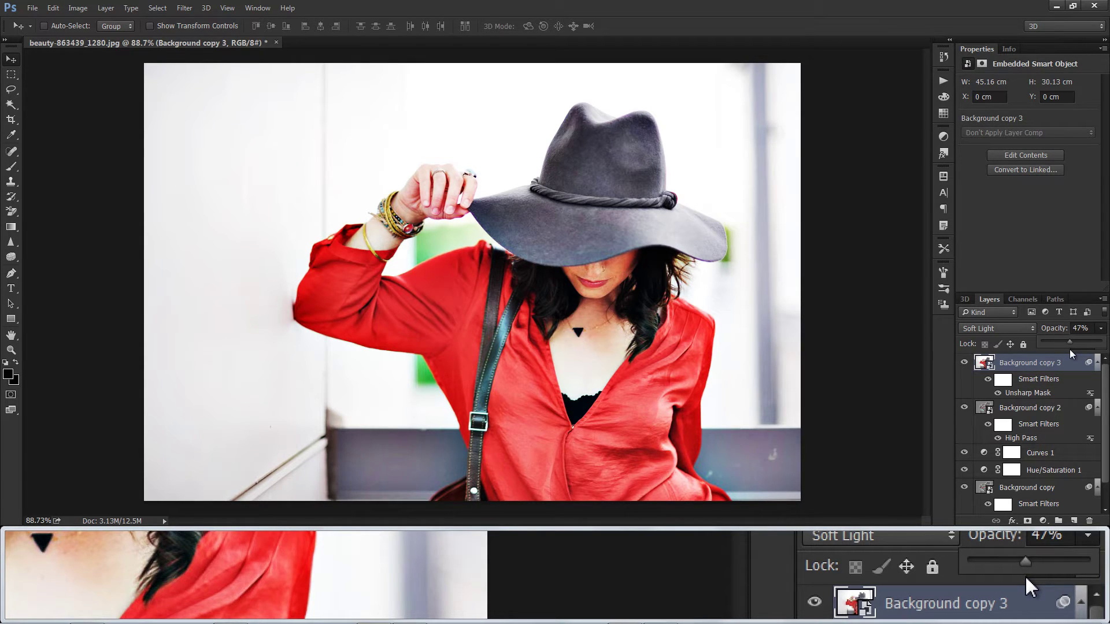
{"action": "left_click_drag", "start_coordinate": [1069, 349], "coordinate": [1070, 348]}
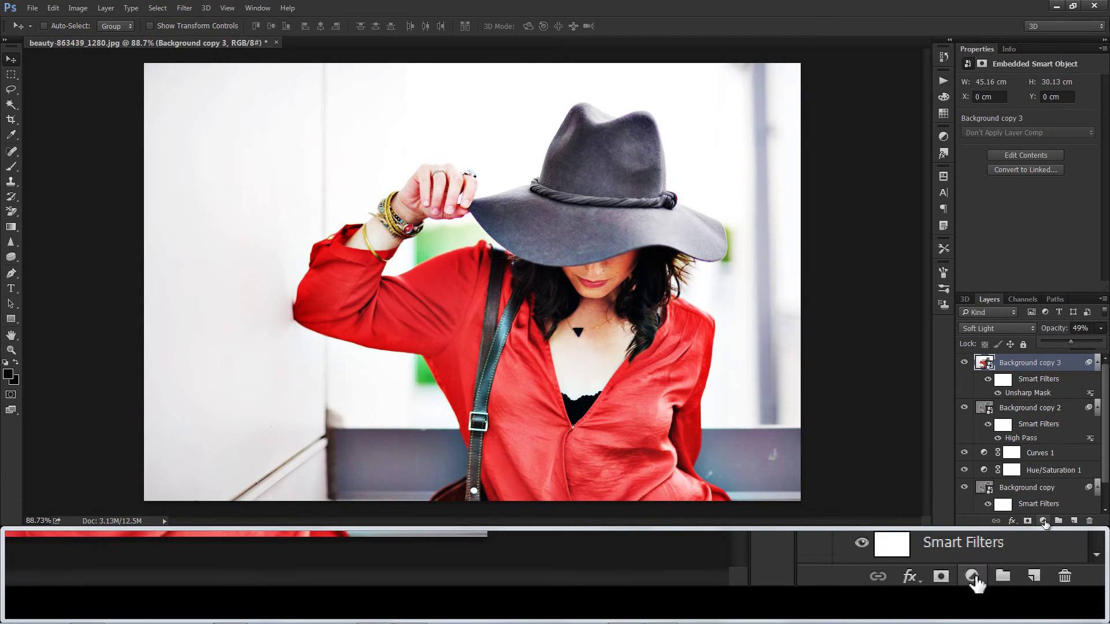
Add a Brightness/Contrast layer with Contrast at -26 and Brightness left at 0.
{"action": "left_click", "coordinate": [1044, 521]}
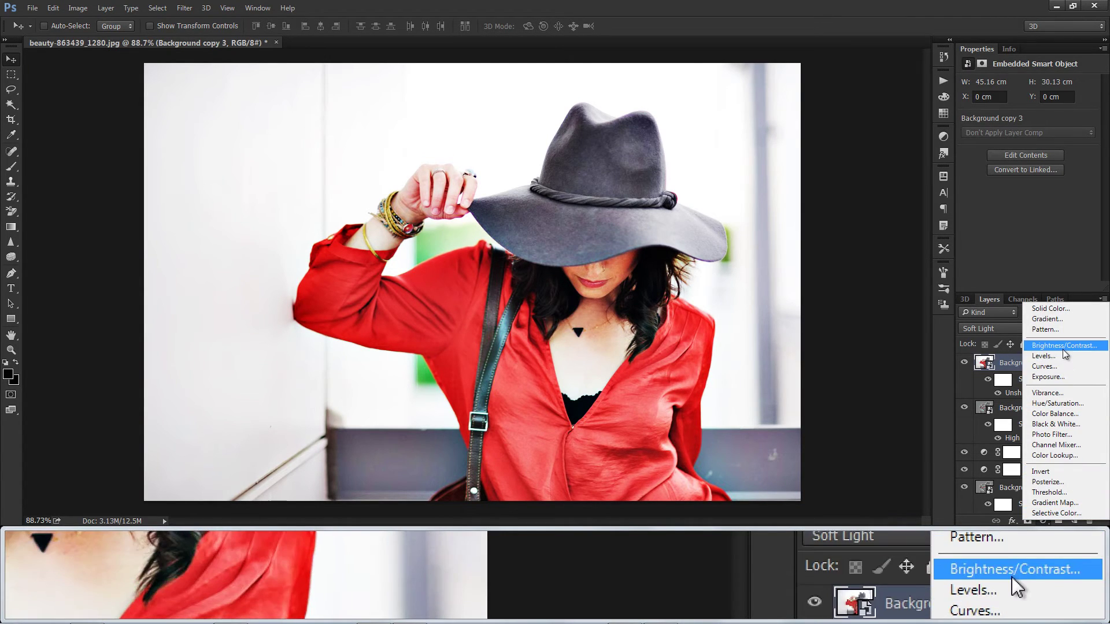
{"action": "left_click", "coordinate": [1062, 349]}
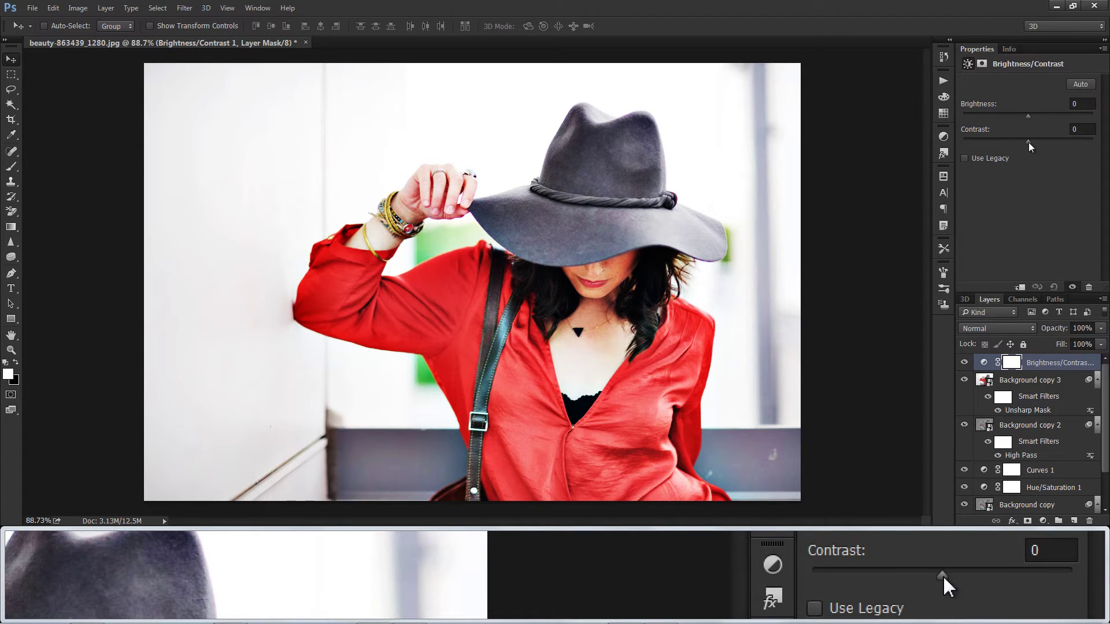
{"action": "left_click_drag", "start_coordinate": [1029, 142], "coordinate": [993, 162]}
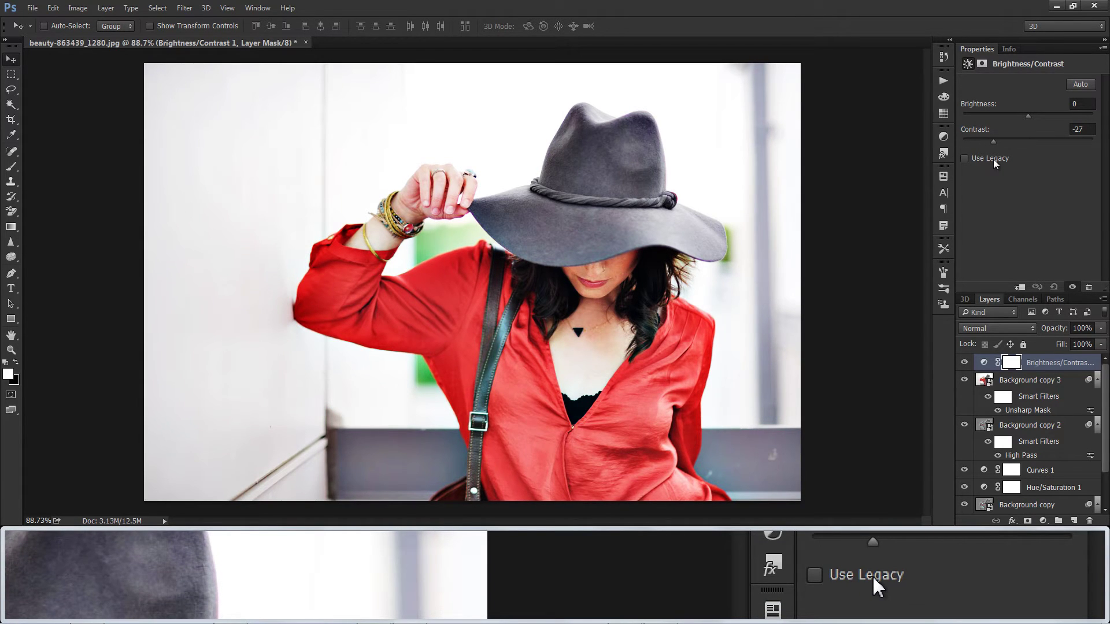
{"action": "left_click_drag", "start_coordinate": [993, 159], "coordinate": [995, 159]}
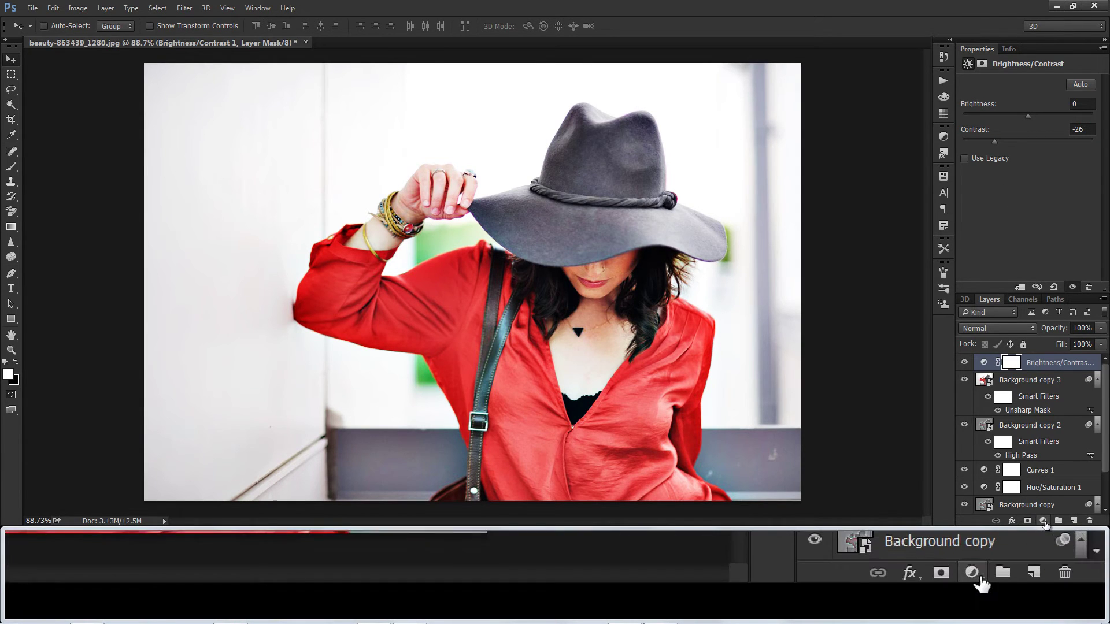
Add a Levels layer with input levels 13, 1.06, 255 and output black at 39.
{"action": "left_click", "coordinate": [1044, 521]}
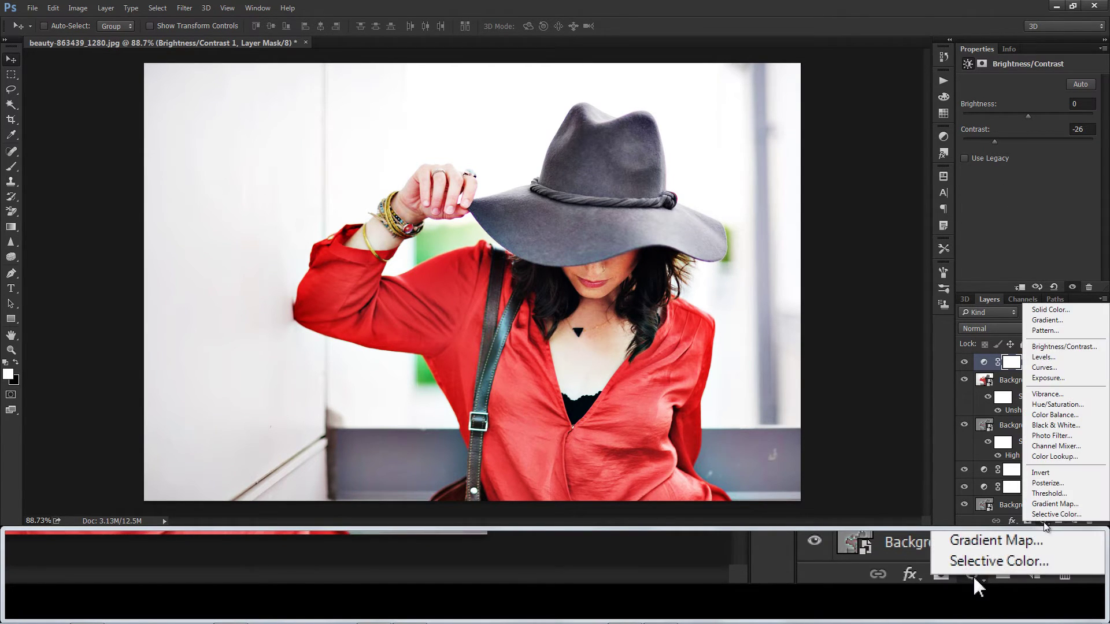
{"action": "left_click", "coordinate": [1048, 358]}
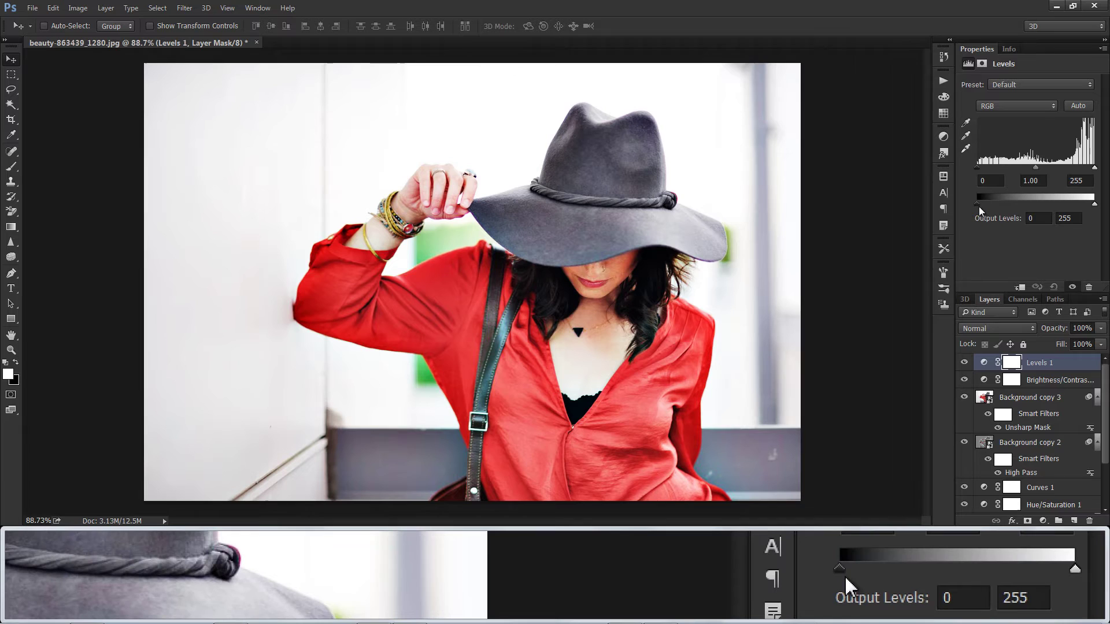
{"action": "mouse_move", "coordinate": [978, 204]}
{"action": "left_mouse_down"}
{"action": "mouse_move", "coordinate": [1012, 205]}
{"action": "mouse_move", "coordinate": [993, 207]}
{"action": "left_mouse_up"}
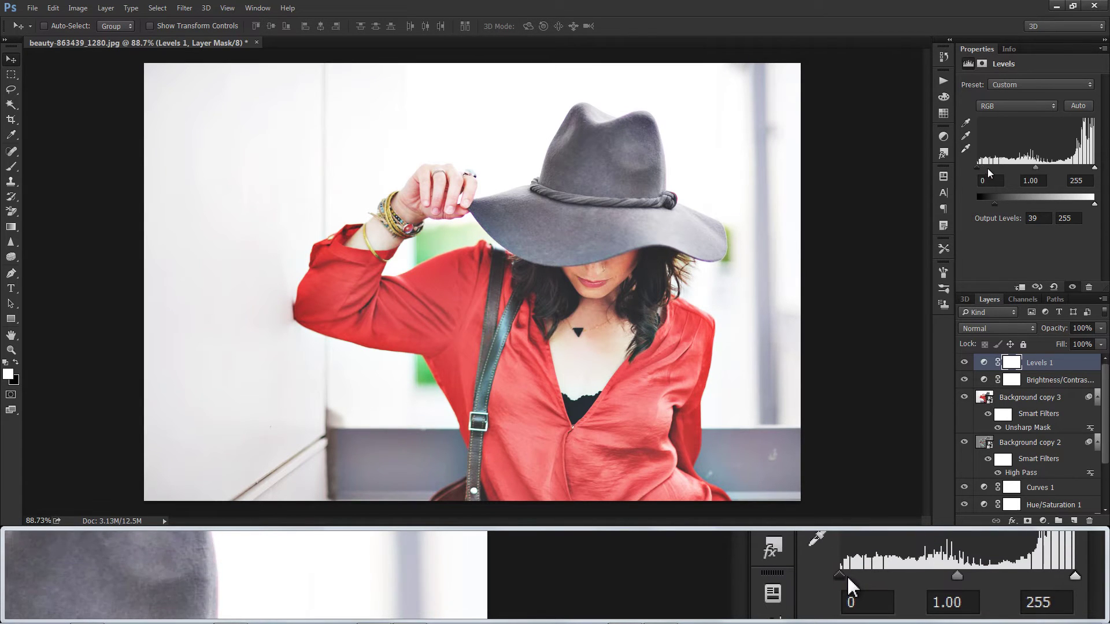
{"action": "left_click_drag", "start_coordinate": [988, 168], "coordinate": [1033, 173]}
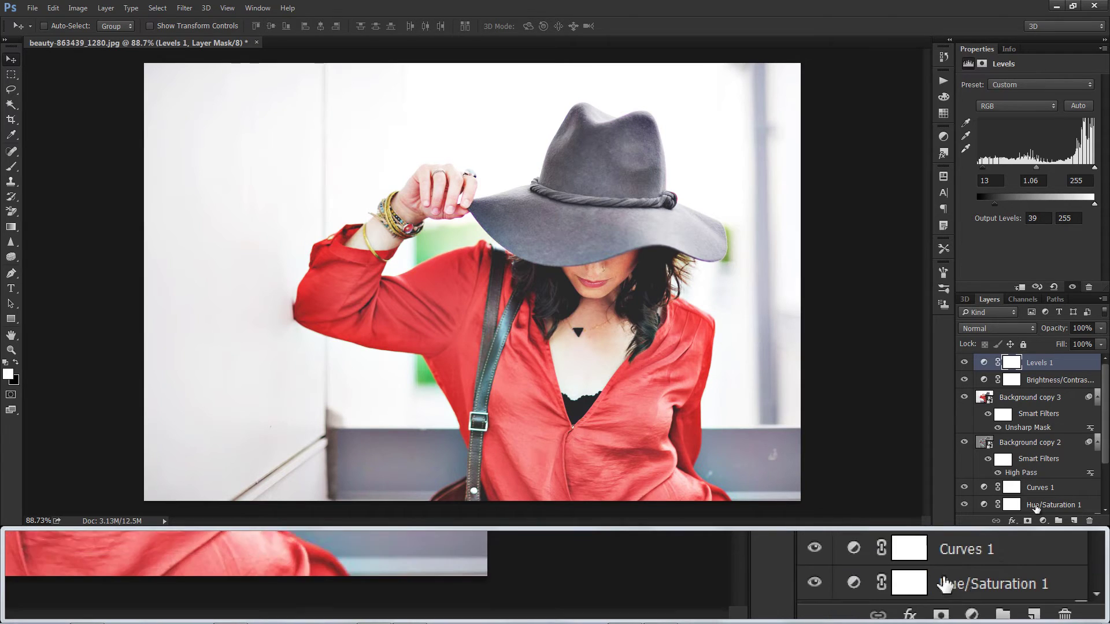
Add a Photo Filter adjustment layer with a custom brighter blue filter colour.
{"action": "left_click", "coordinate": [1043, 520]}
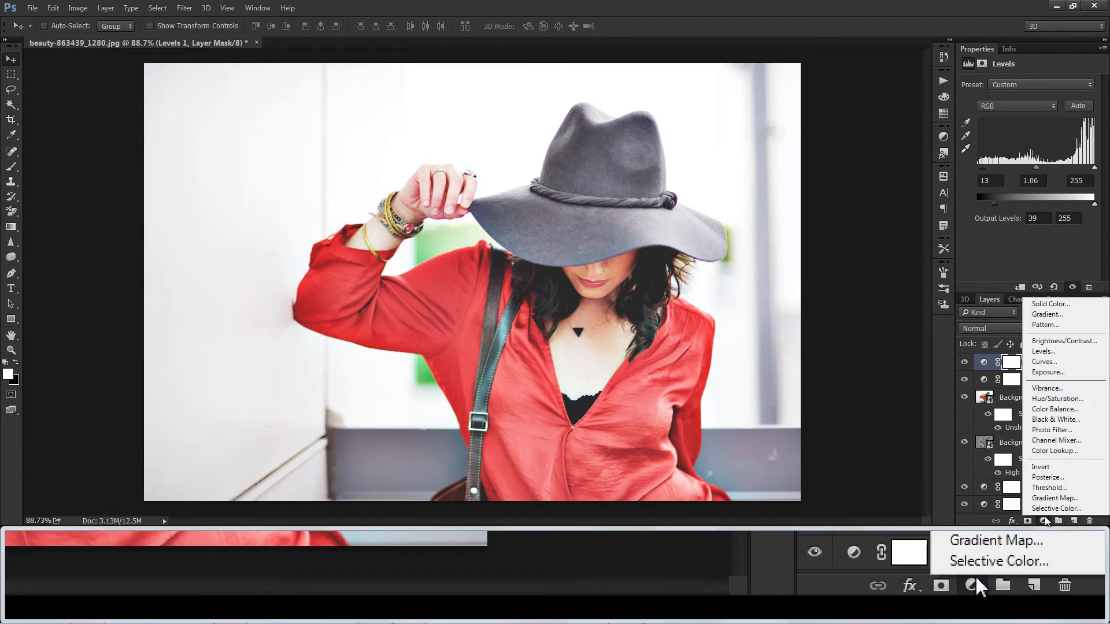
{"action": "left_click", "coordinate": [1048, 431]}
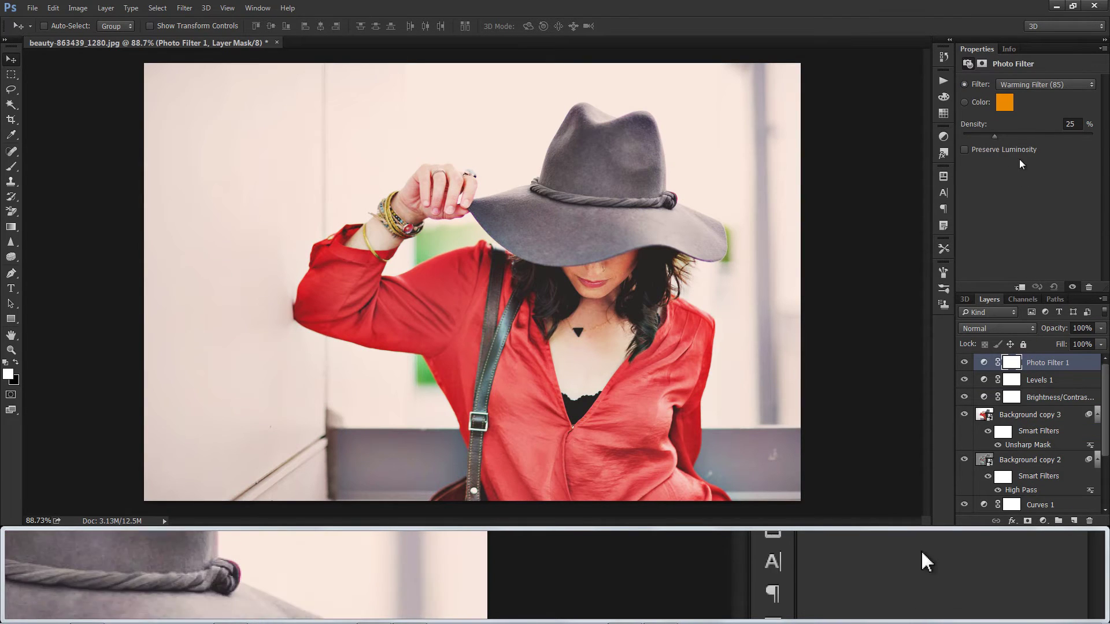
{"action": "left_click", "coordinate": [1007, 106]}
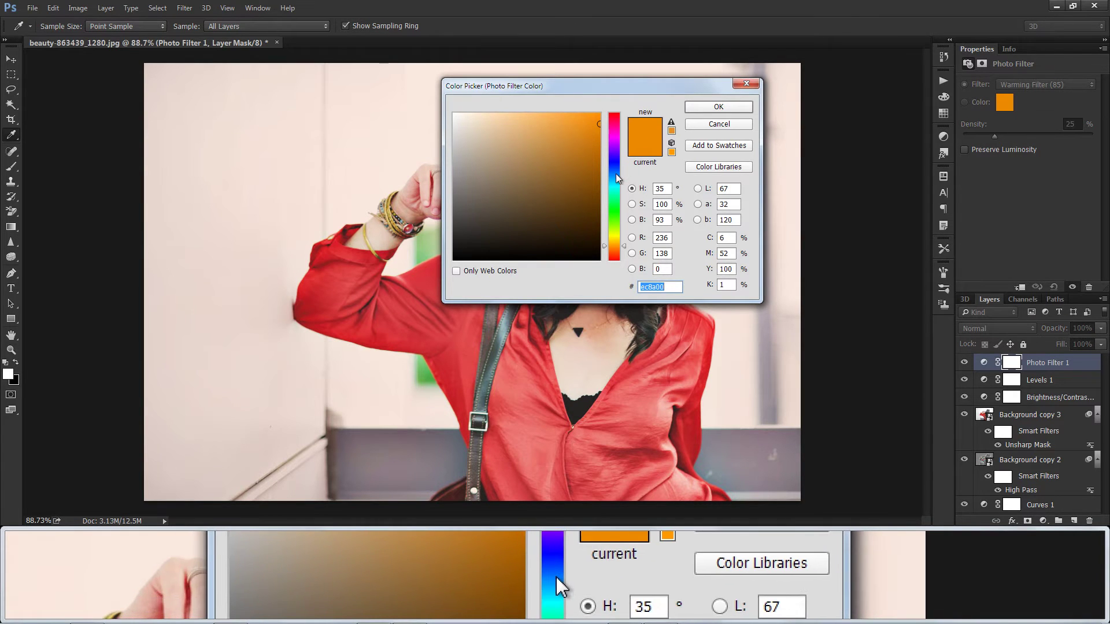
{"action": "left_click", "coordinate": [616, 174]}
{"action": "left_click", "coordinate": [589, 119]}
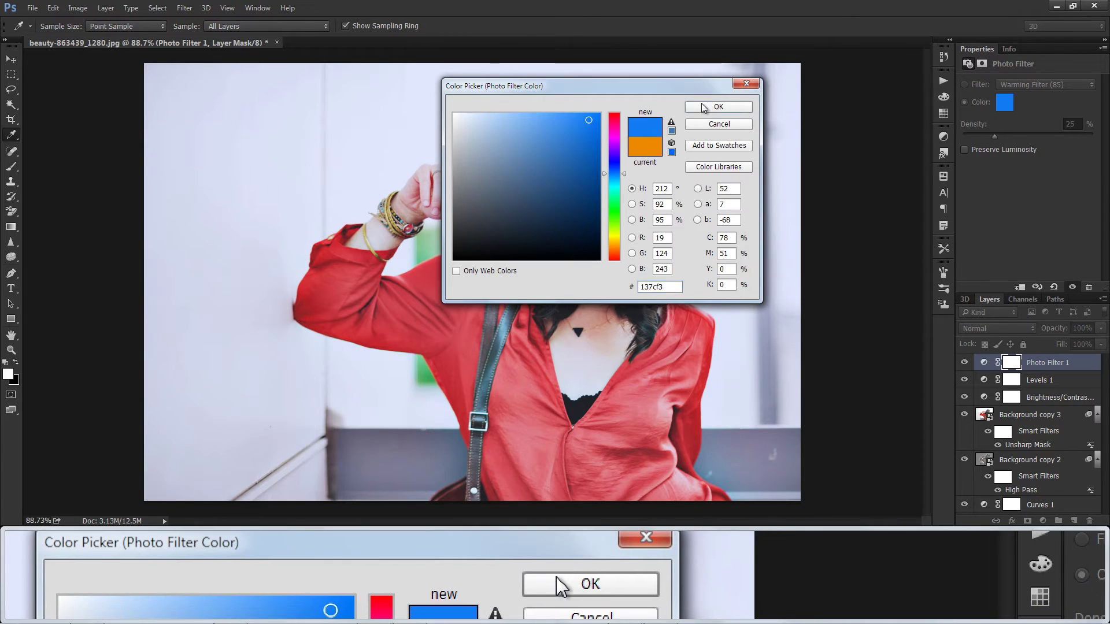
{"action": "left_click", "coordinate": [700, 108]}
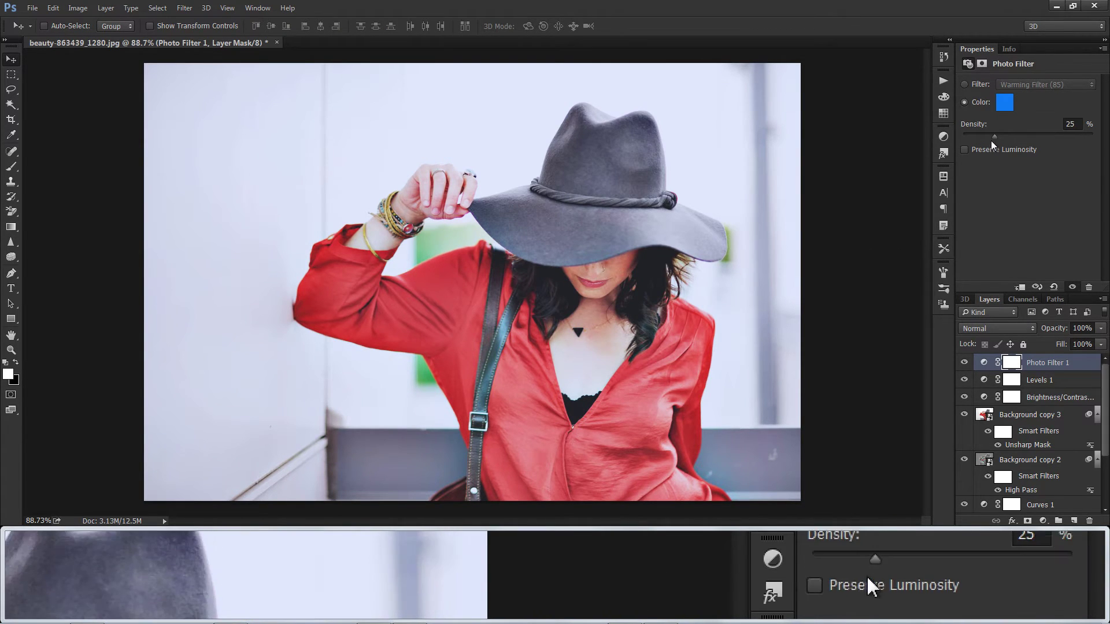
Reduce the Photo Filter density to 11% and its layer opacity to about 50%.
{"action": "left_click_drag", "start_coordinate": [994, 137], "coordinate": [976, 141]}
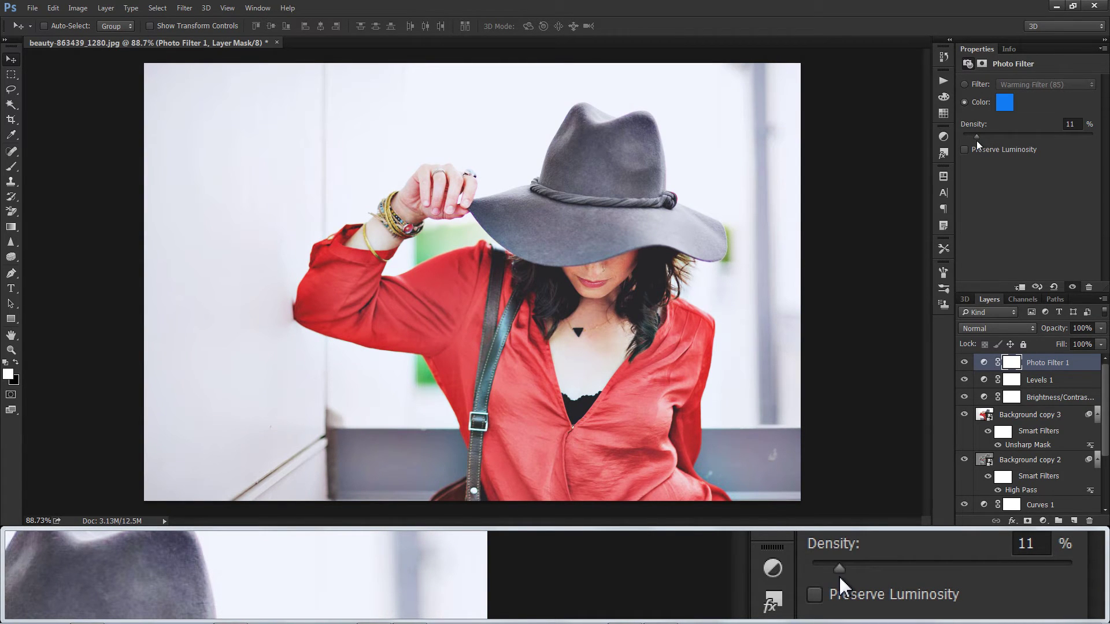
{"action": "left_click", "coordinate": [1100, 328]}
{"action": "left_click_drag", "start_coordinate": [1069, 341], "coordinate": [1071, 340]}
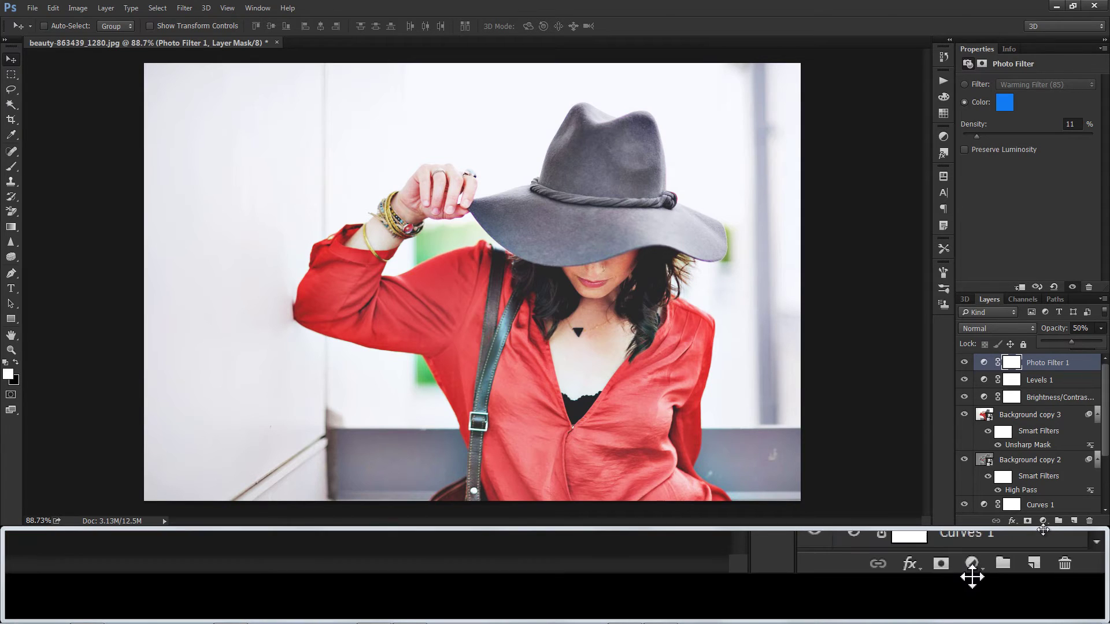
Add a Color Balance layer with midtones set to +10, -10, +10.
{"action": "left_click", "coordinate": [1043, 521]}
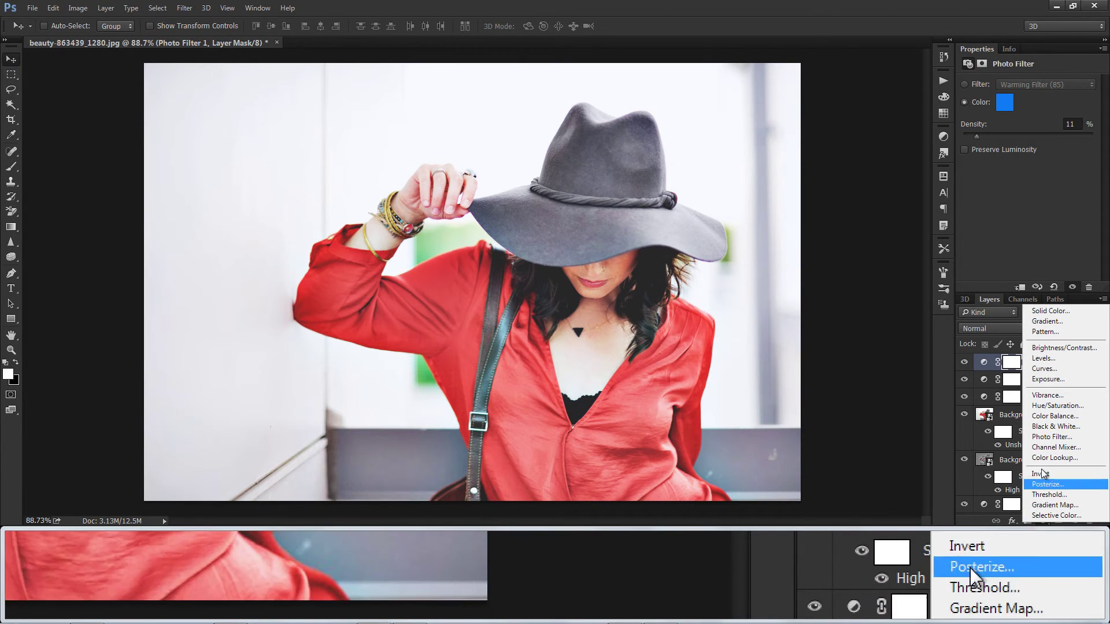
{"action": "left_click", "coordinate": [1049, 417]}
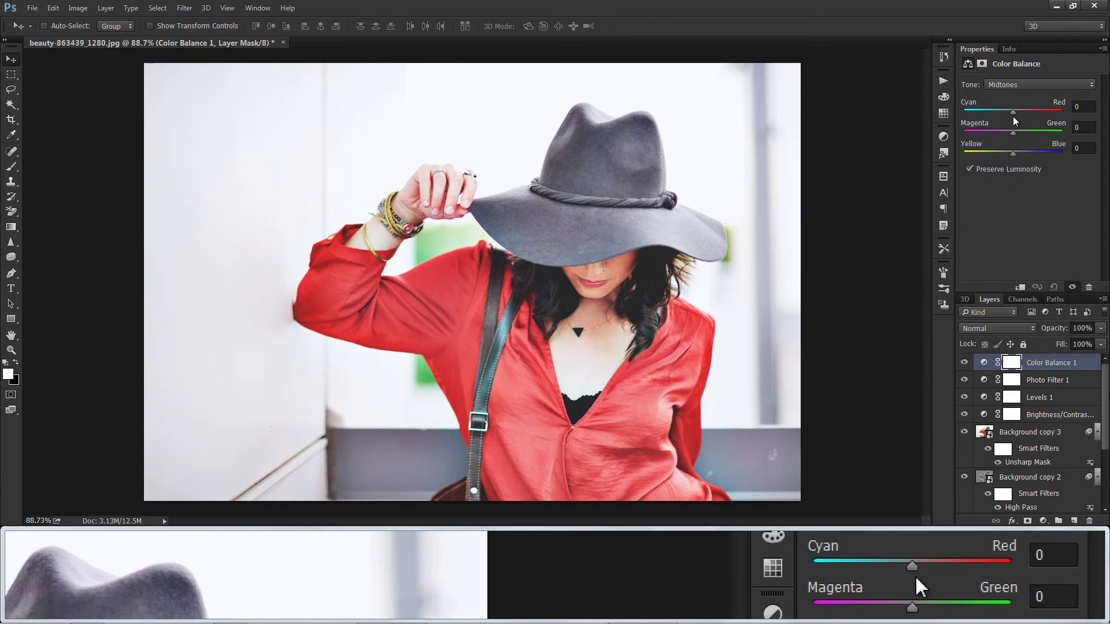
{"action": "left_click_drag", "start_coordinate": [1014, 113], "coordinate": [1018, 154]}
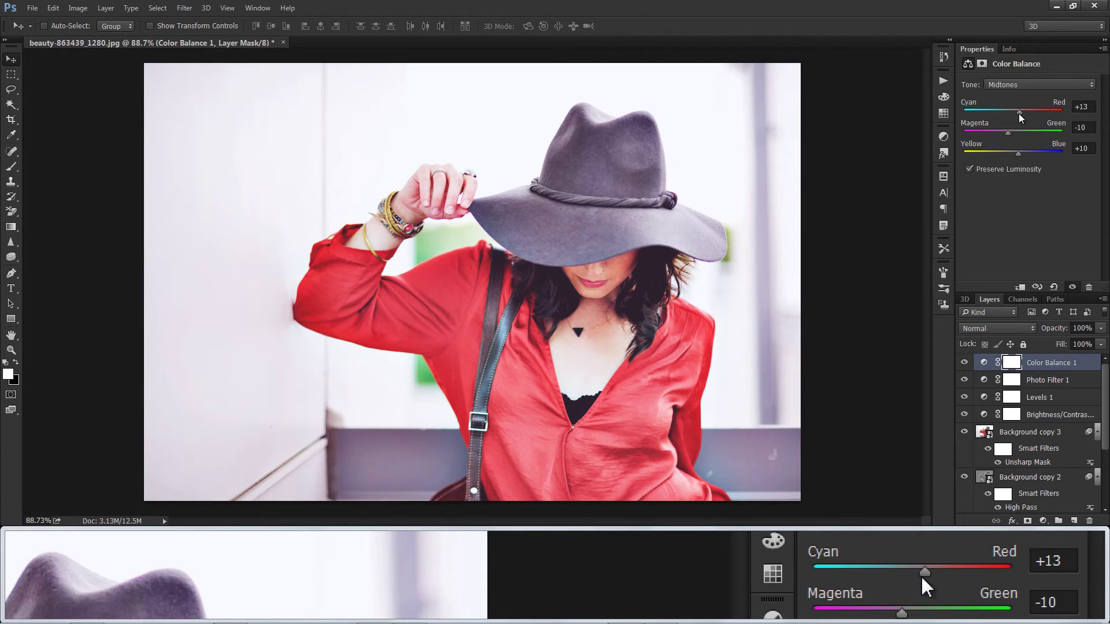
{"action": "left_click_drag", "start_coordinate": [1018, 113], "coordinate": [1018, 112]}
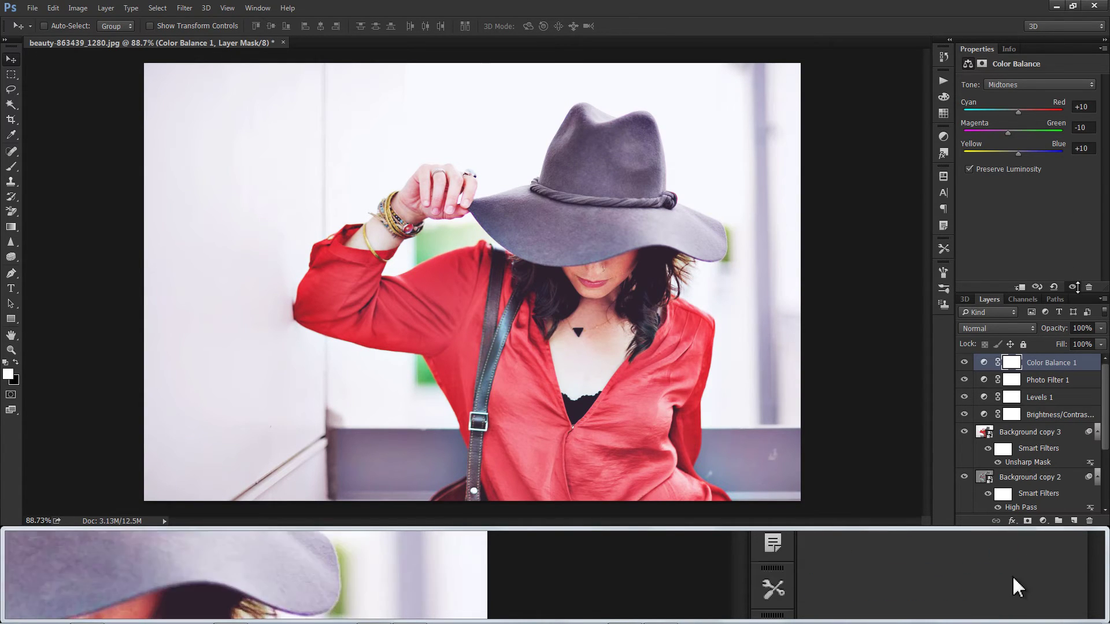
Lower the Color Balance layer's opacity to about 51%.
{"action": "left_click", "coordinate": [1101, 328]}
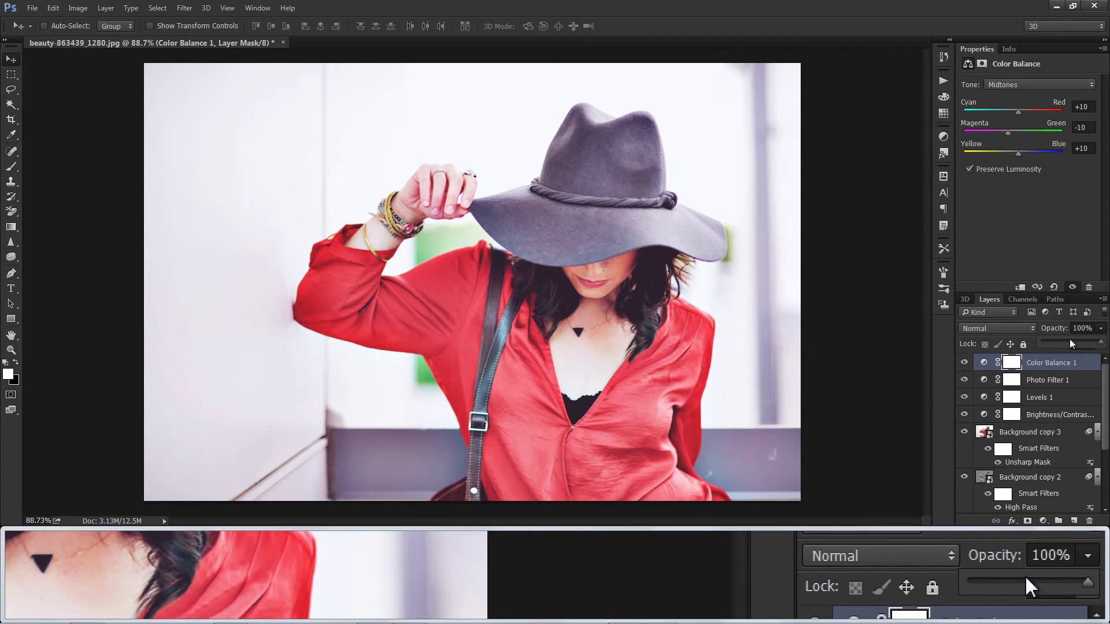
{"action": "left_click", "coordinate": [1069, 341]}
{"action": "left_click_drag", "start_coordinate": [1070, 340], "coordinate": [1072, 340]}
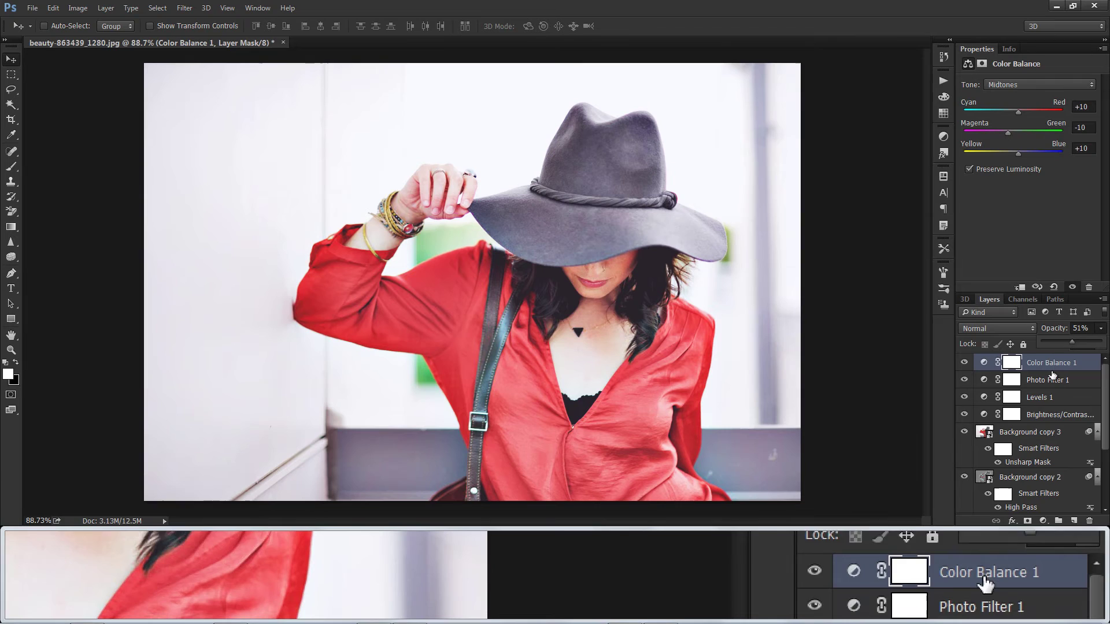
Group every layer above Background as 'HDR PROFESSIONAL', then toggle Background off and on to compare.
{"action": "scroll", "coordinate": [1052, 374], "scroll_direction": "down", "scroll_amount": 6}
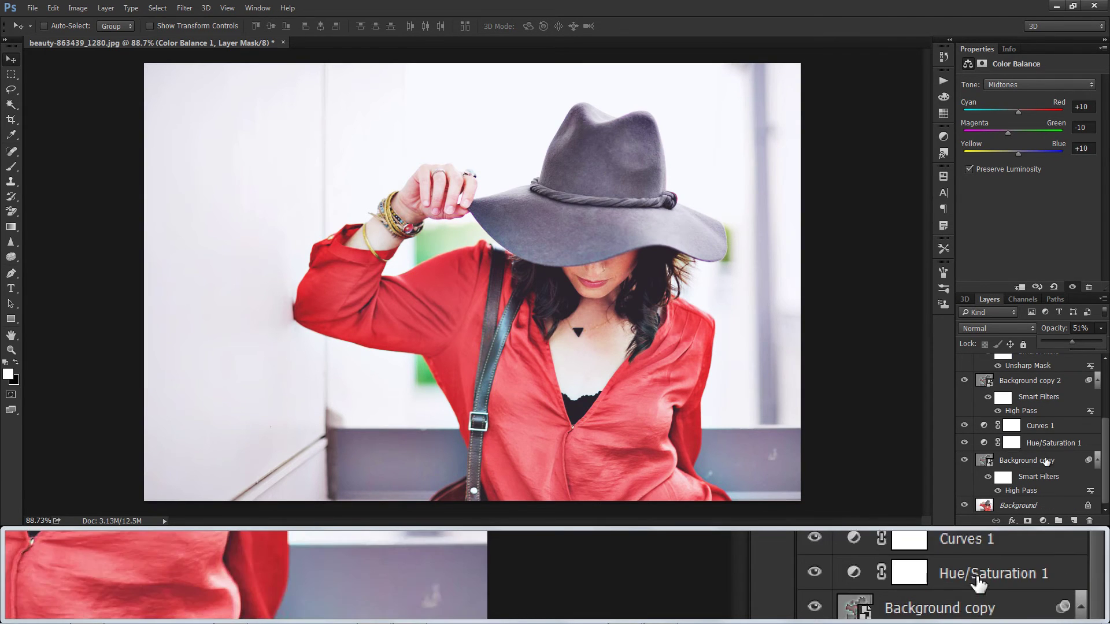
{"action": "left_click", "coordinate": [1039, 464], "text": "shift"}
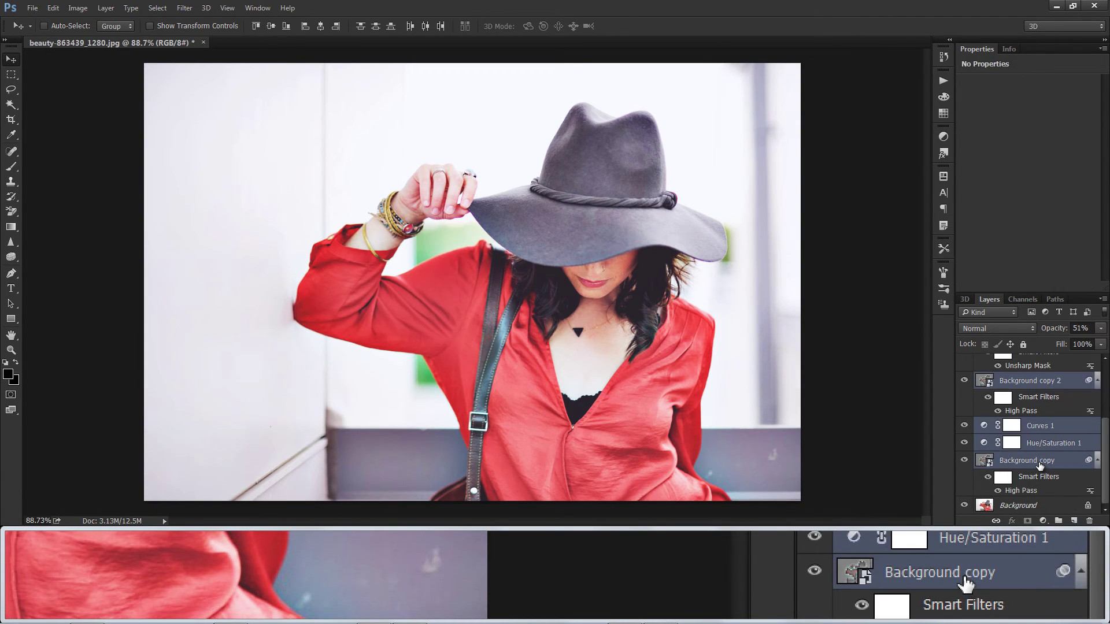
{"action": "right_click", "coordinate": [1038, 463]}
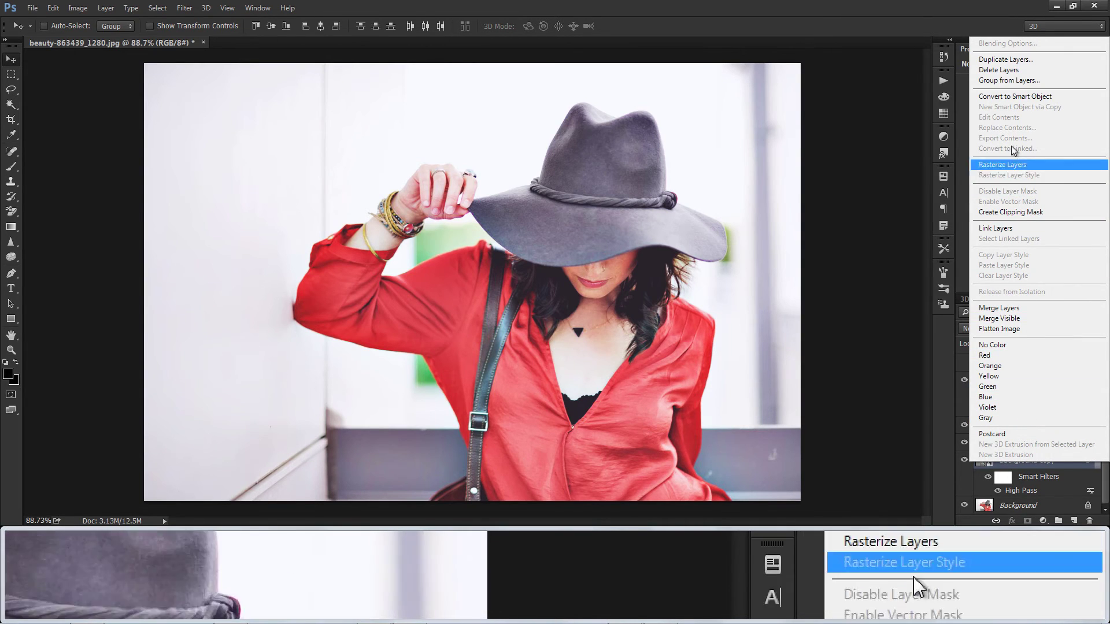
{"action": "left_click", "coordinate": [1010, 86]}
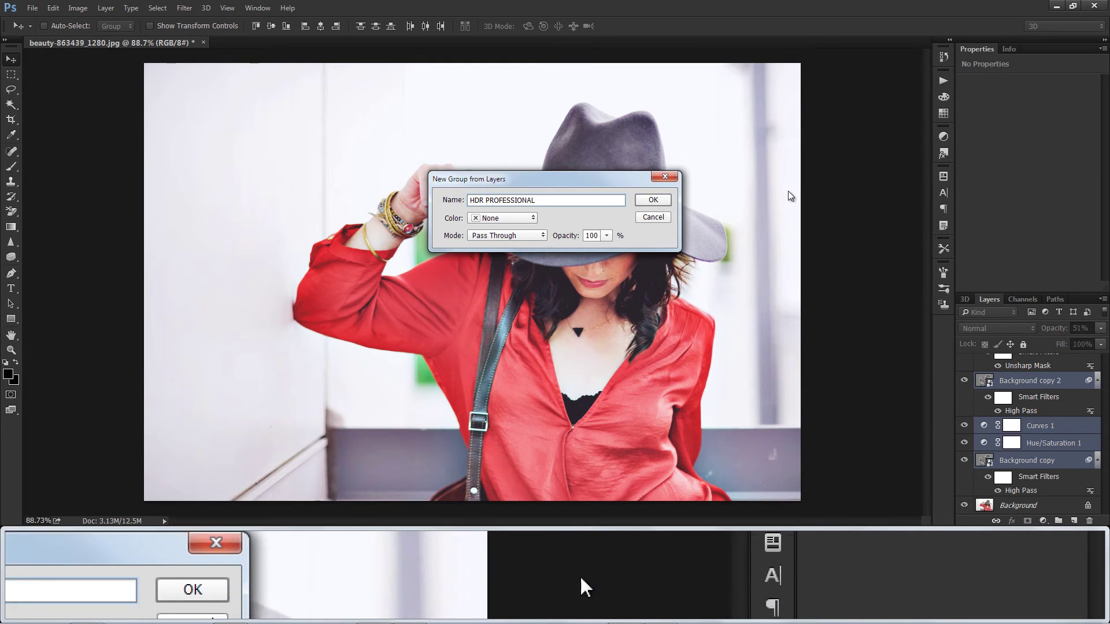
{"action": "left_click", "coordinate": [668, 200]}
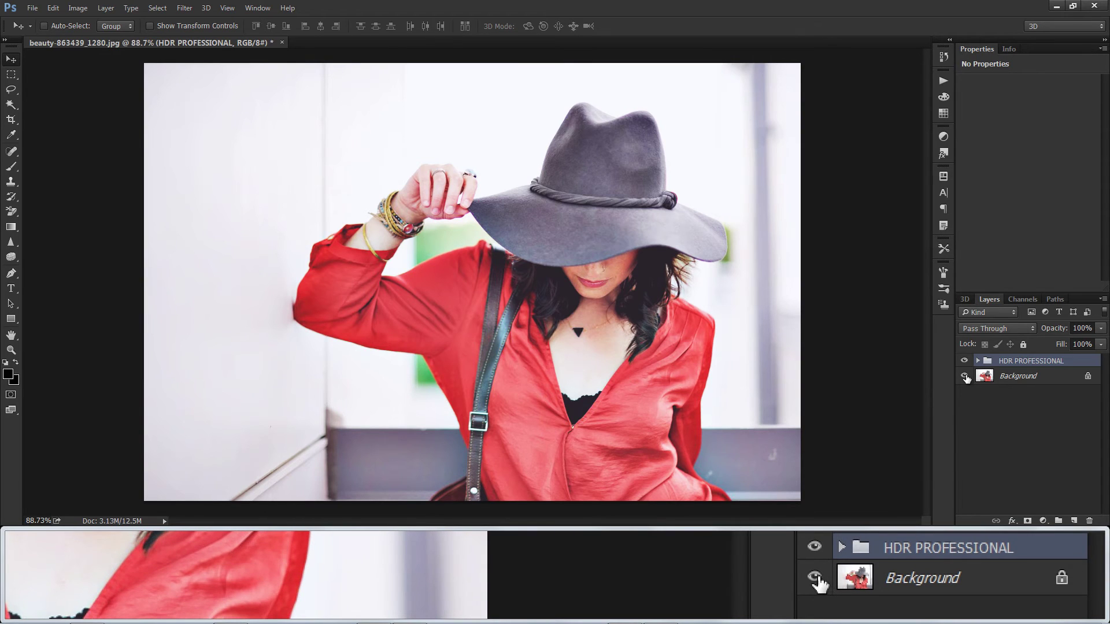
{"action": "left_click", "coordinate": [966, 377]}
{"action": "left_click", "coordinate": [965, 377]}
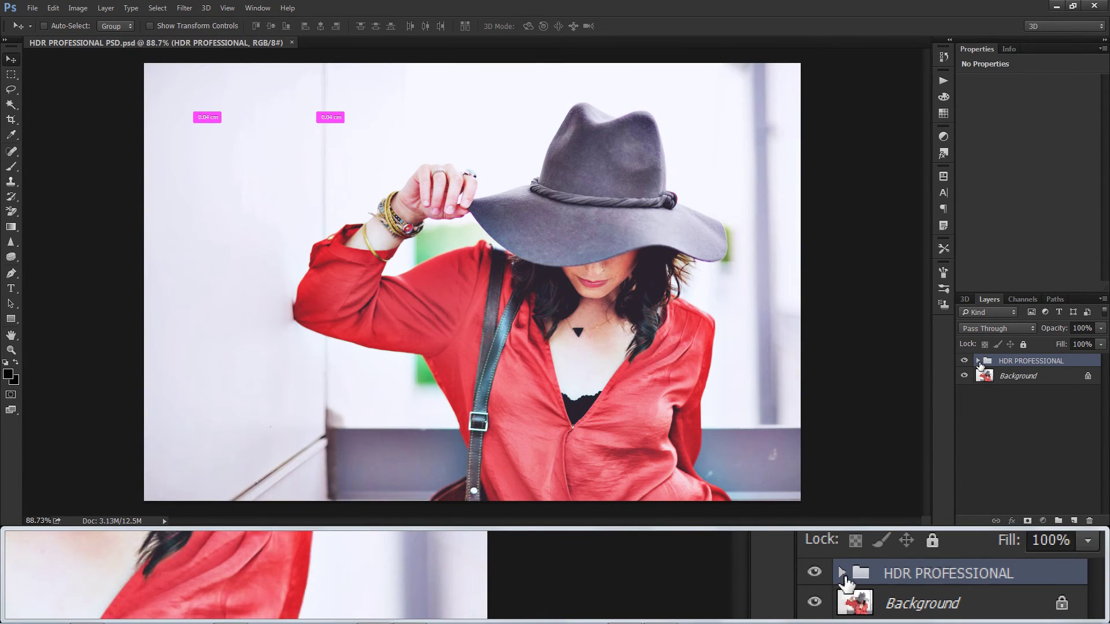
Expand the HDR PROFESSIONAL group and toggle Levels 1 off and on to judge its effect.
{"action": "left_click", "coordinate": [978, 361]}
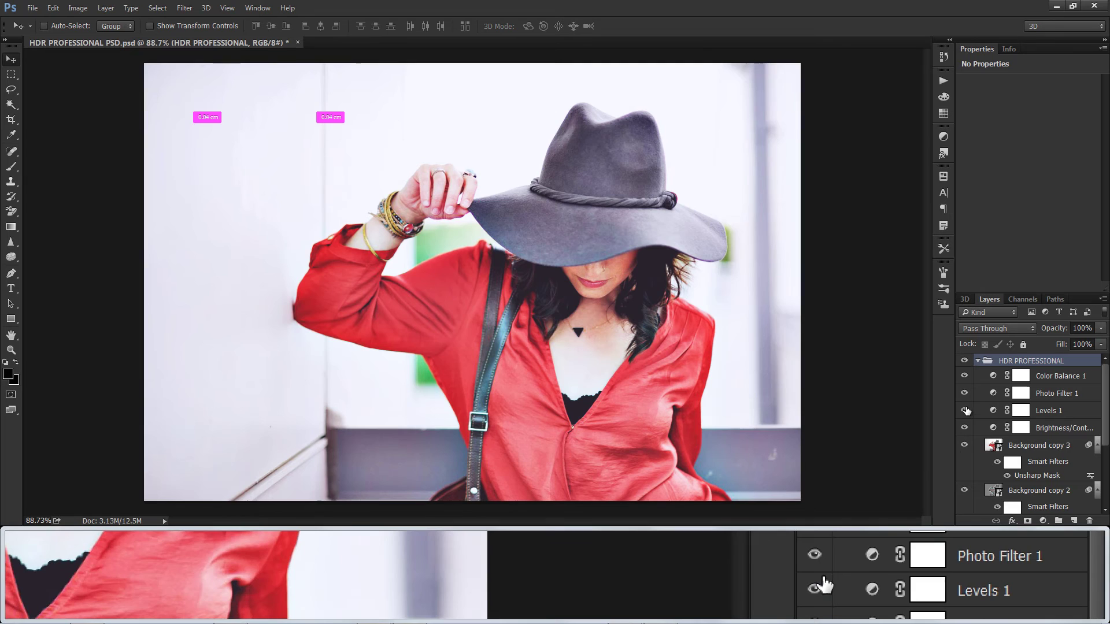
{"action": "left_click", "coordinate": [965, 410]}
{"action": "left_click", "coordinate": [965, 411]}
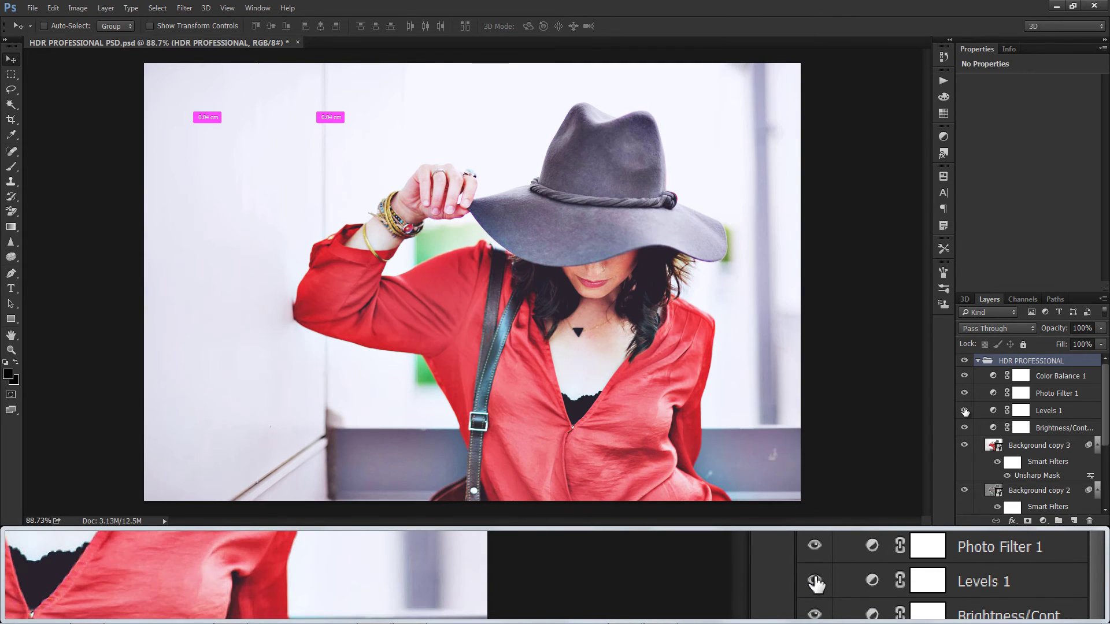
Set Levels 1 to input black 0, midtone 1.12, output black 24, then collapse the group.
{"action": "left_click", "coordinate": [995, 411]}
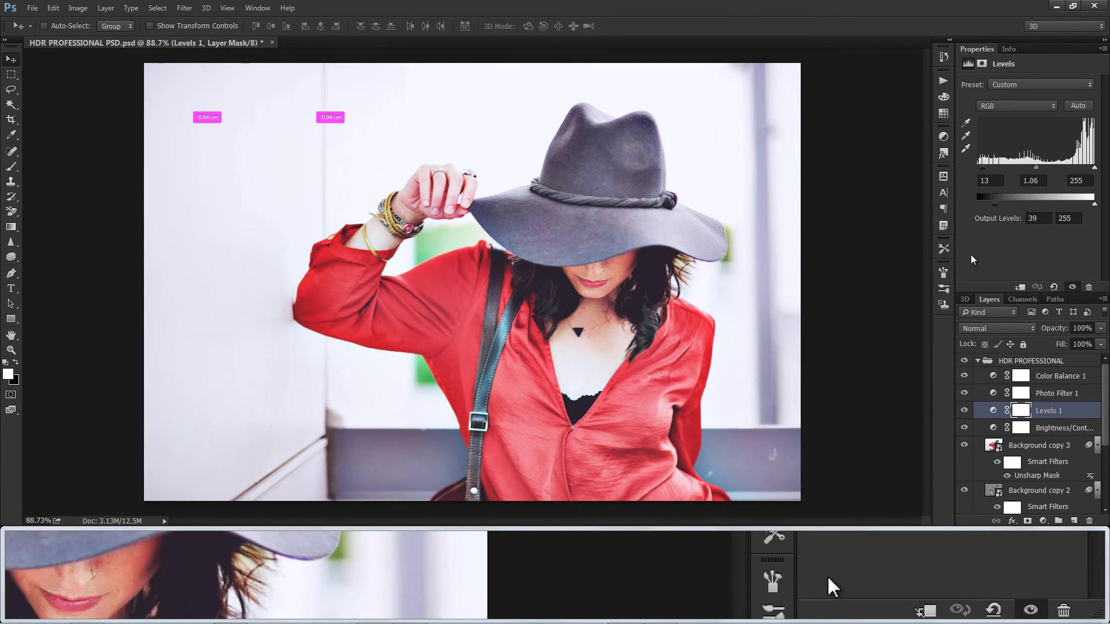
{"action": "mouse_move", "coordinate": [994, 205]}
{"action": "left_mouse_down"}
{"action": "mouse_move", "coordinate": [978, 206]}
{"action": "mouse_move", "coordinate": [998, 207]}
{"action": "mouse_move", "coordinate": [987, 207]}
{"action": "left_mouse_up"}
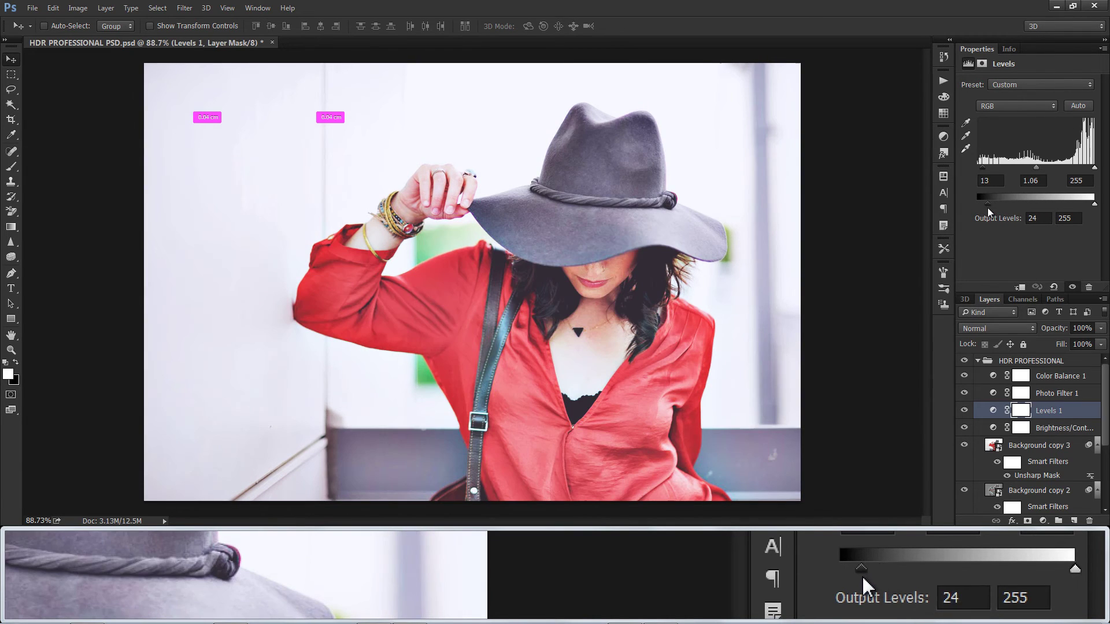
{"action": "left_click_drag", "start_coordinate": [987, 167], "coordinate": [966, 172]}
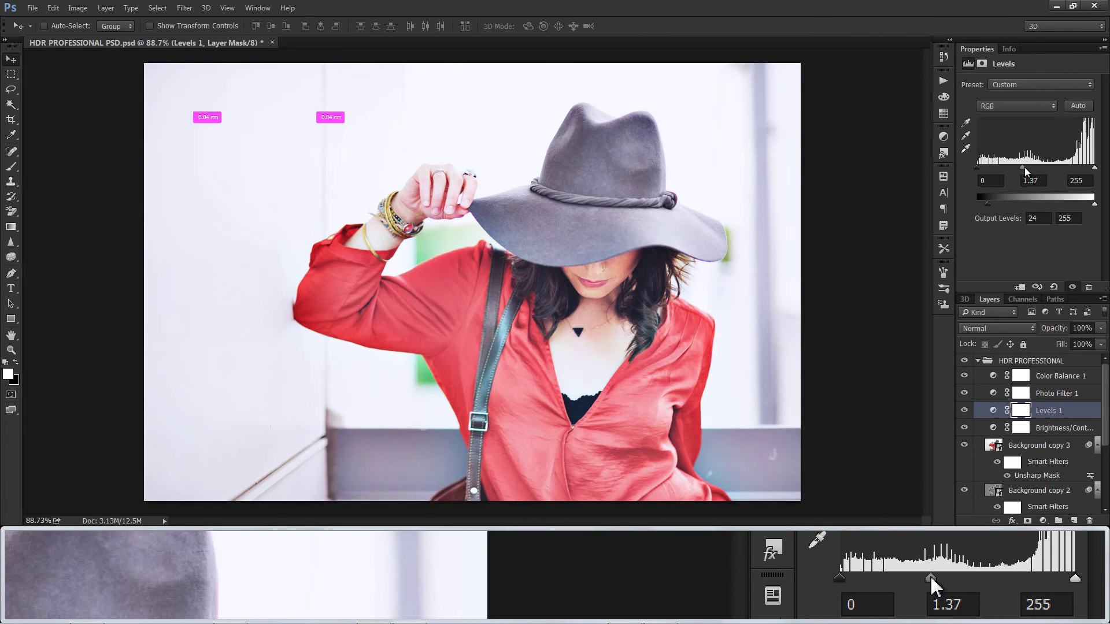
{"action": "left_click_drag", "start_coordinate": [1024, 169], "coordinate": [1030, 170]}
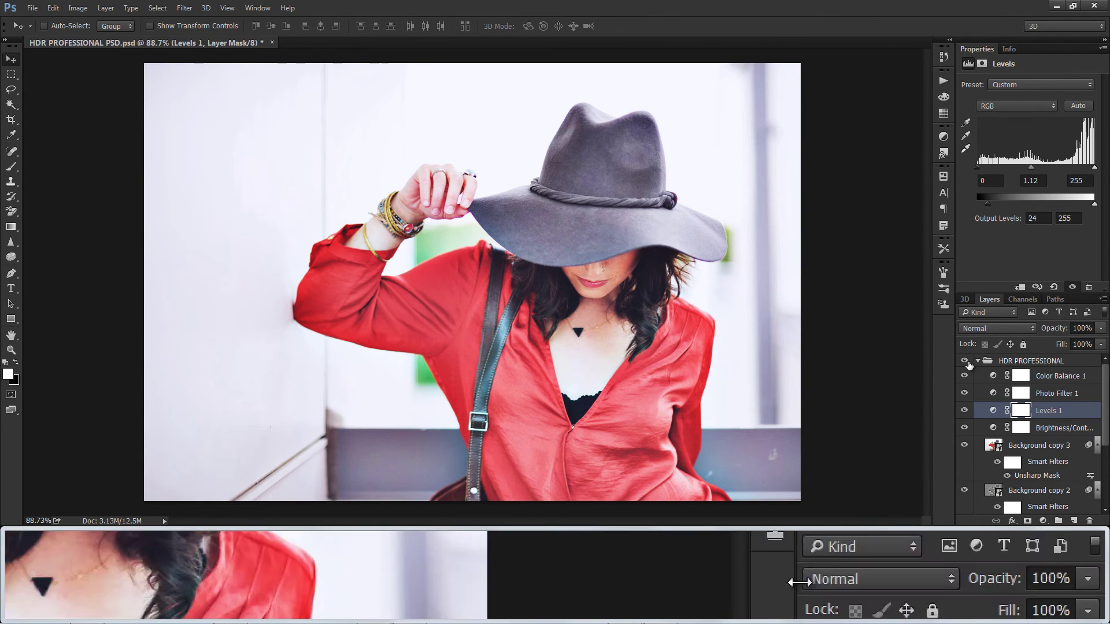
{"action": "scroll", "coordinate": [1028, 491], "scroll_direction": "down", "scroll_amount": 3}
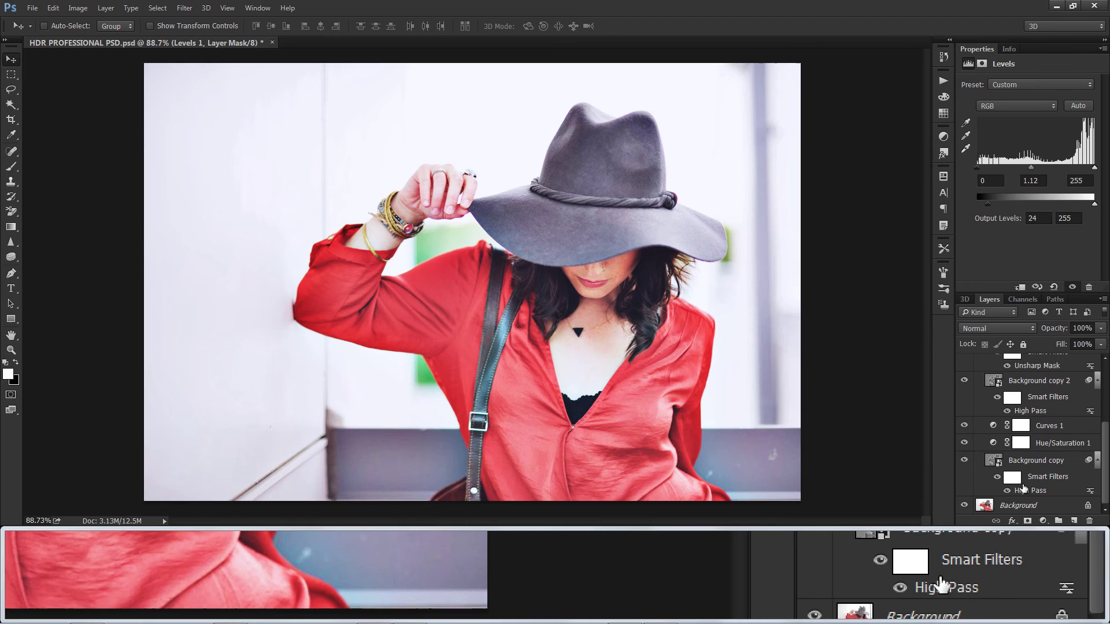
{"action": "scroll", "coordinate": [1022, 428], "scroll_direction": "up", "scroll_amount": 3}
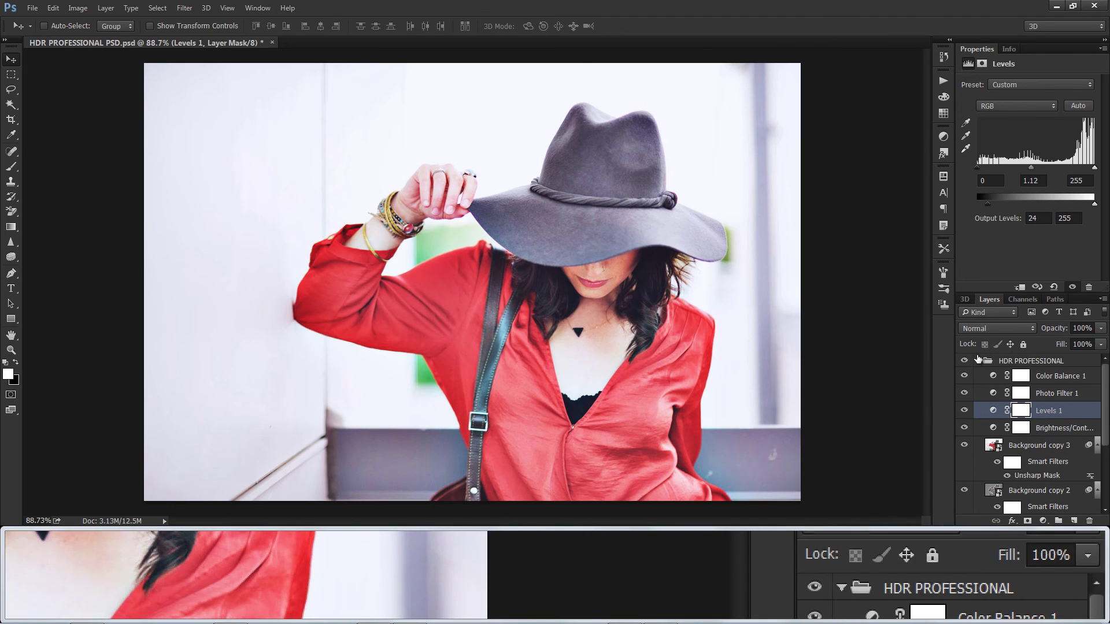
{"action": "left_click", "coordinate": [978, 361]}
{"action": "left_click", "coordinate": [978, 361]}
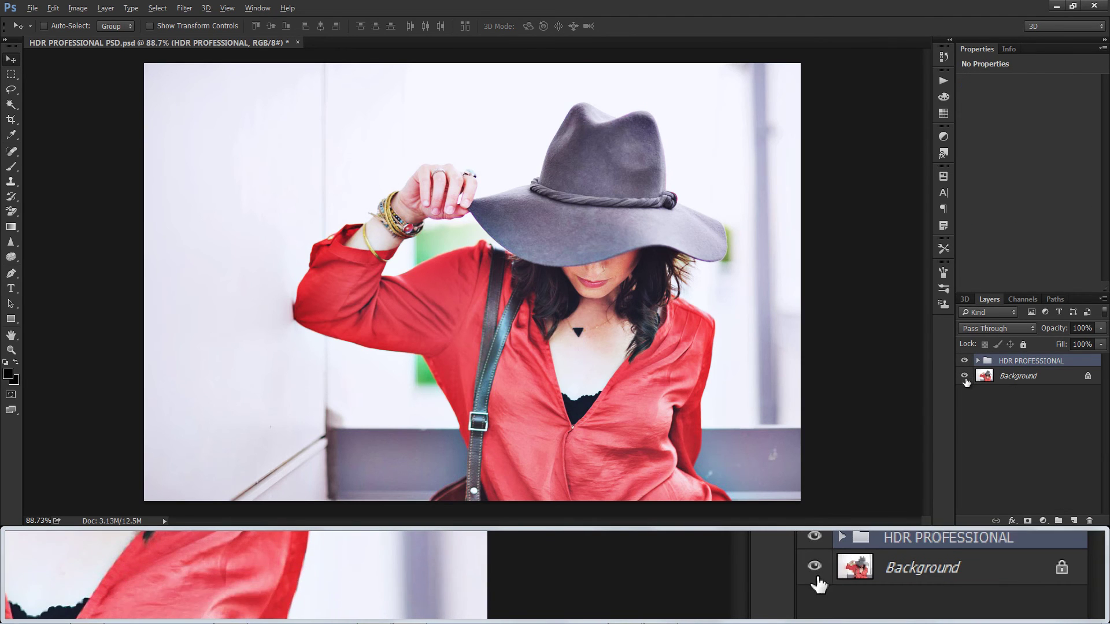
{"action": "left_click", "coordinate": [965, 377], "text": "alt"}
{"action": "left_click", "coordinate": [965, 376], "text": "alt"}
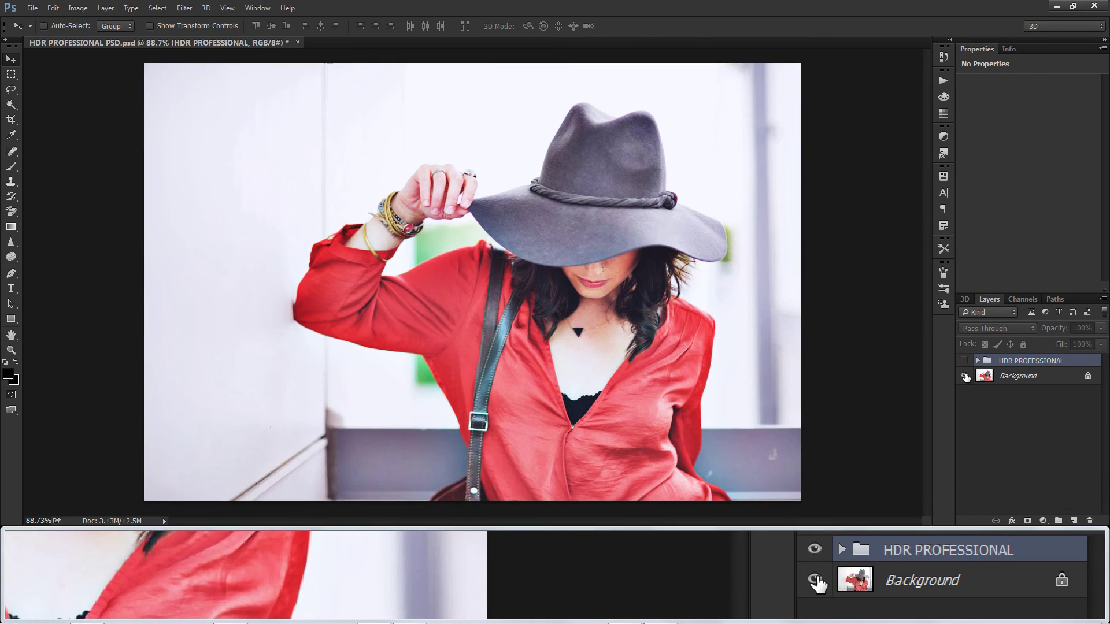
{"action": "left_click", "coordinate": [965, 376], "text": "alt"}
{"action": "left_click", "coordinate": [965, 376], "text": "alt"}
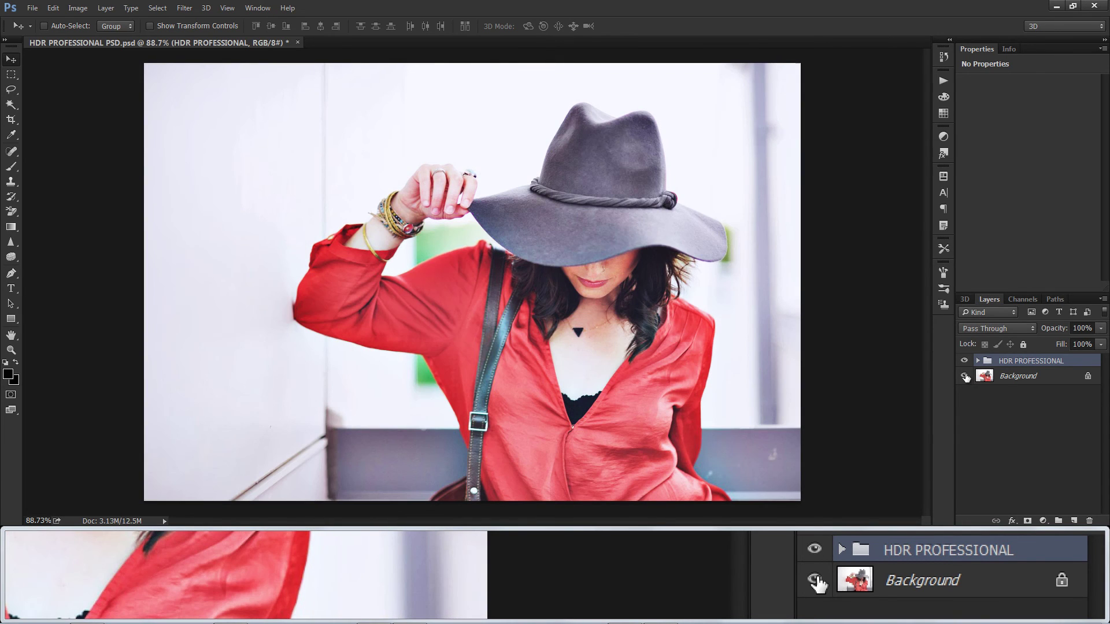
{"action": "left_click", "coordinate": [965, 376], "text": "alt"}
{"action": "left_click", "coordinate": [964, 376], "text": "alt"}
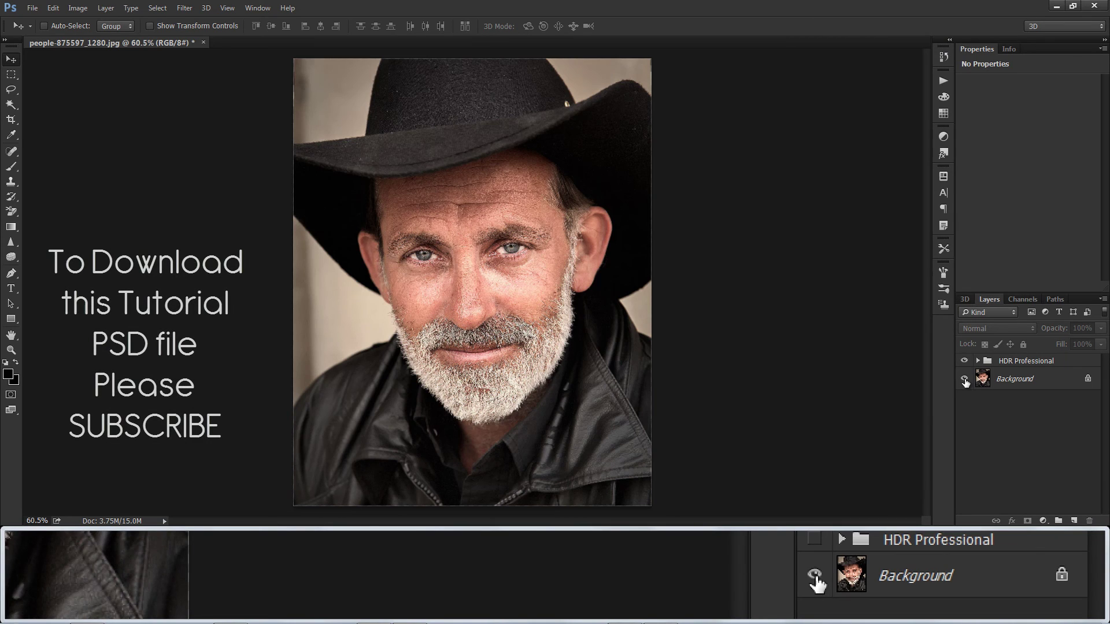
Toggle the HDR Professional group on and off repeatedly, leaving the cowboy portrait's HDR look visible.
{"action": "left_click", "coordinate": [964, 379], "text": "alt"}
{"action": "left_click", "coordinate": [964, 380], "text": "alt"}
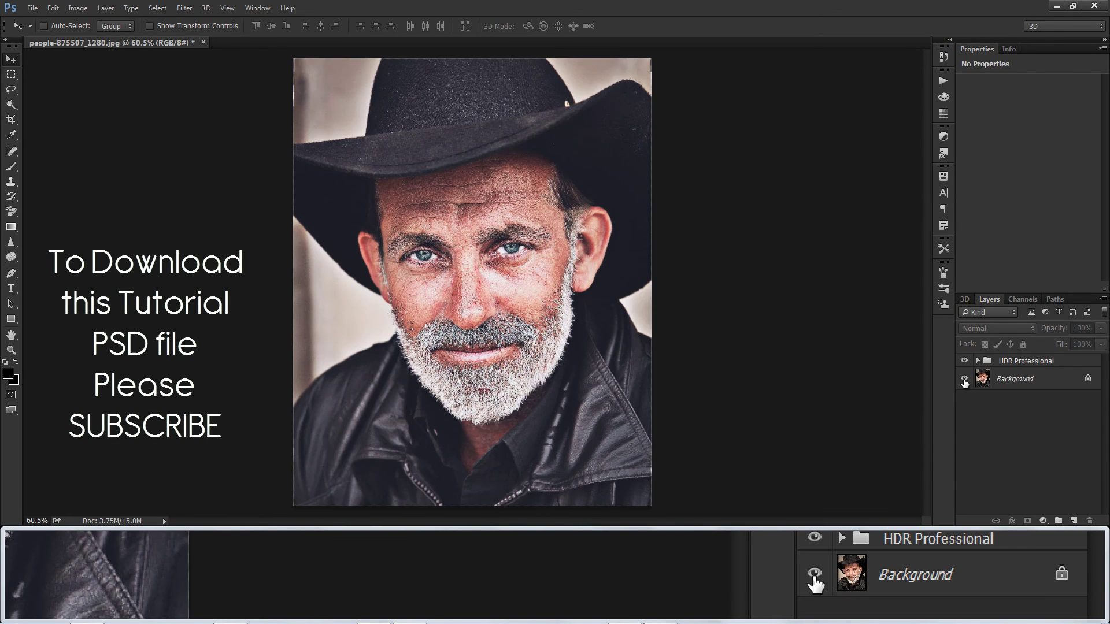
{"action": "left_click", "coordinate": [965, 381], "text": "alt"}
{"action": "left_click", "coordinate": [964, 380], "text": "alt"}
{"action": "left_click", "coordinate": [964, 380], "text": "alt"}
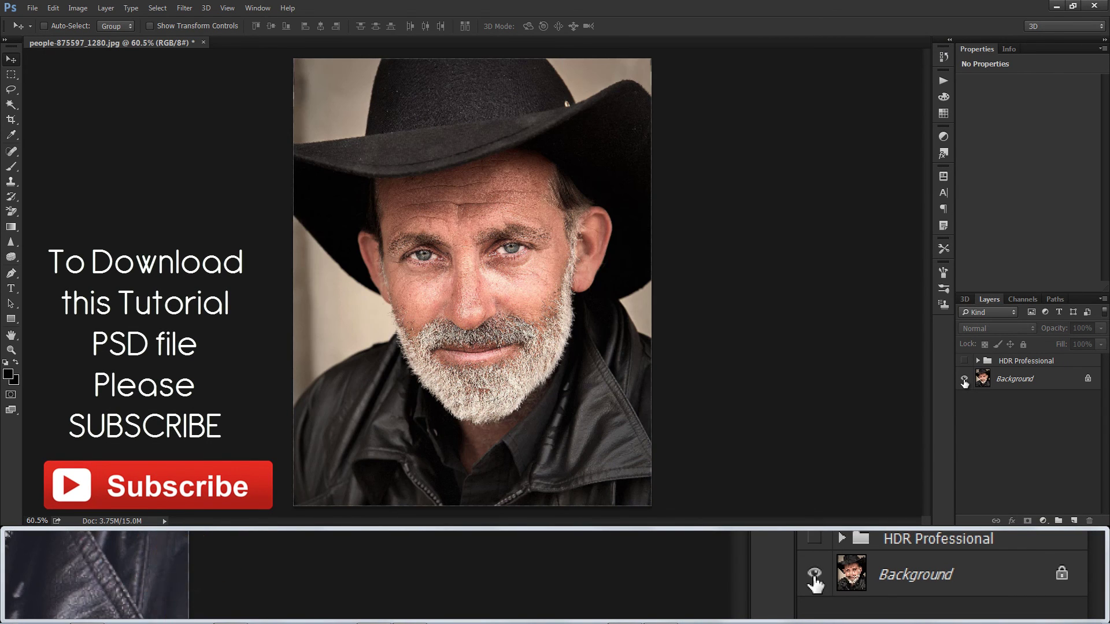
{"action": "left_click", "coordinate": [964, 381], "text": "alt"}
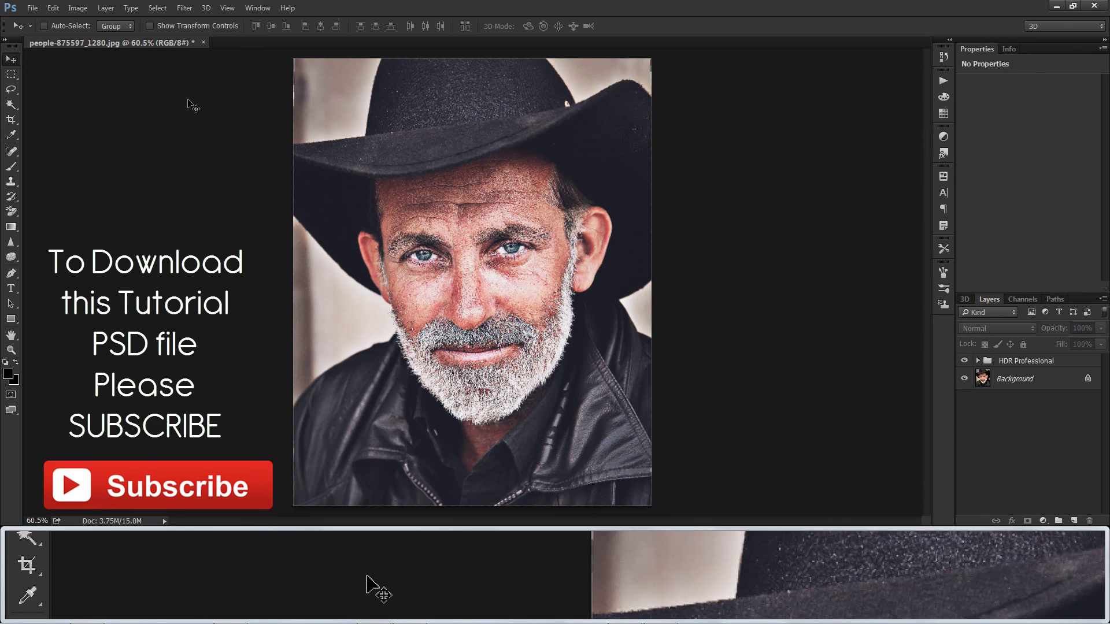